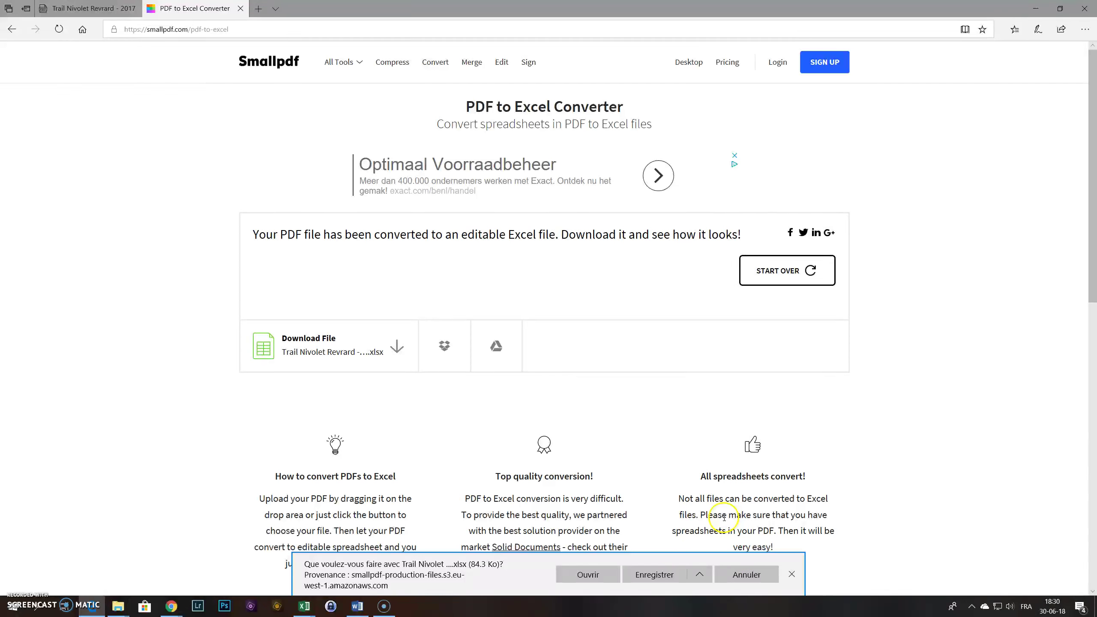
Step: Switch to the converted Excel workbook and examine the race results on sheets Table 1 through Table 6
key(alt+Tab)
key(Tab)
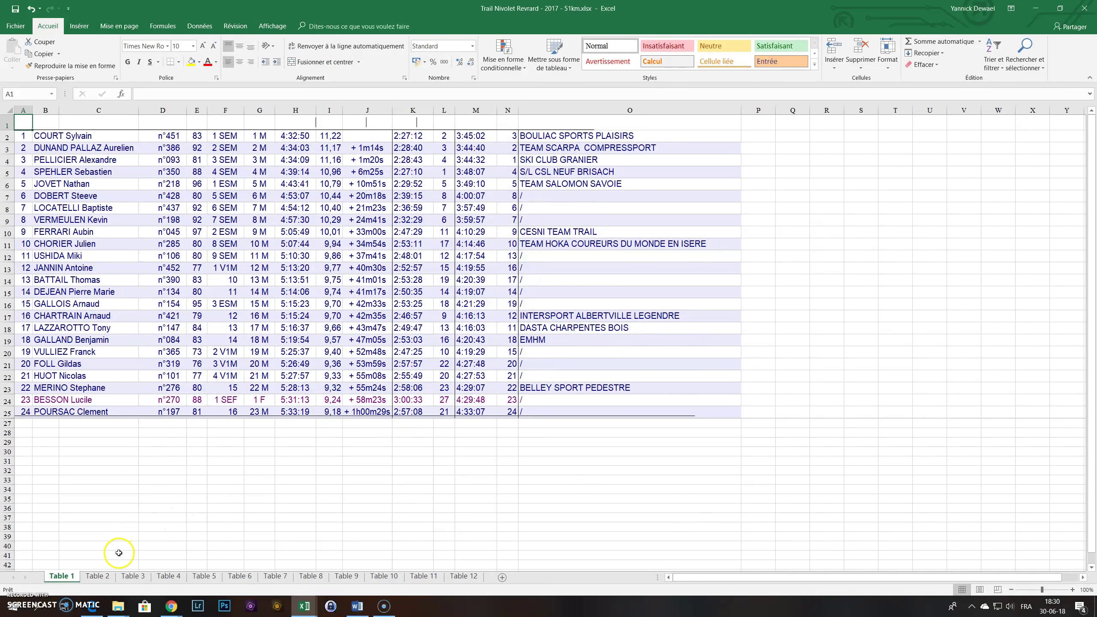
scroll(151, 238, down, 3)
scroll(163, 244, up, 3)
click(109, 578)
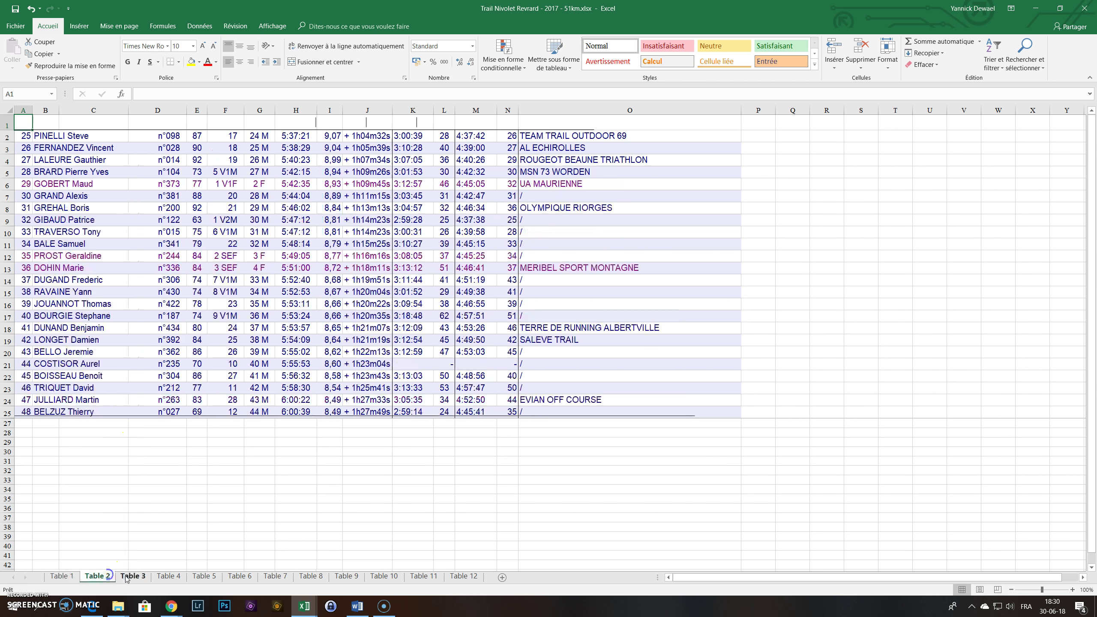
click(128, 577)
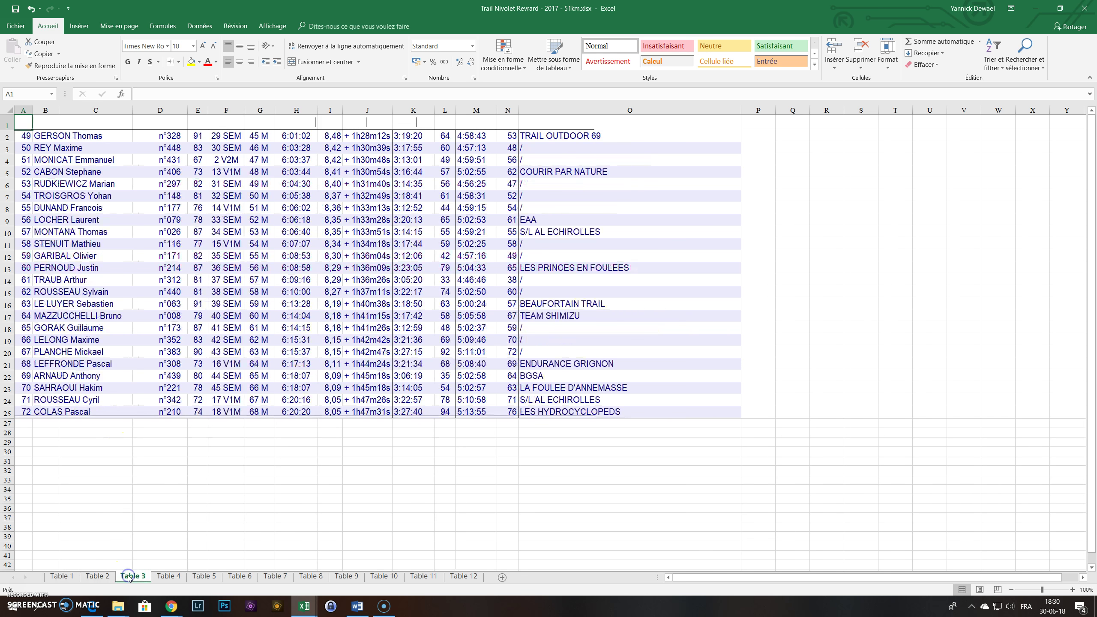
click(162, 576)
click(203, 576)
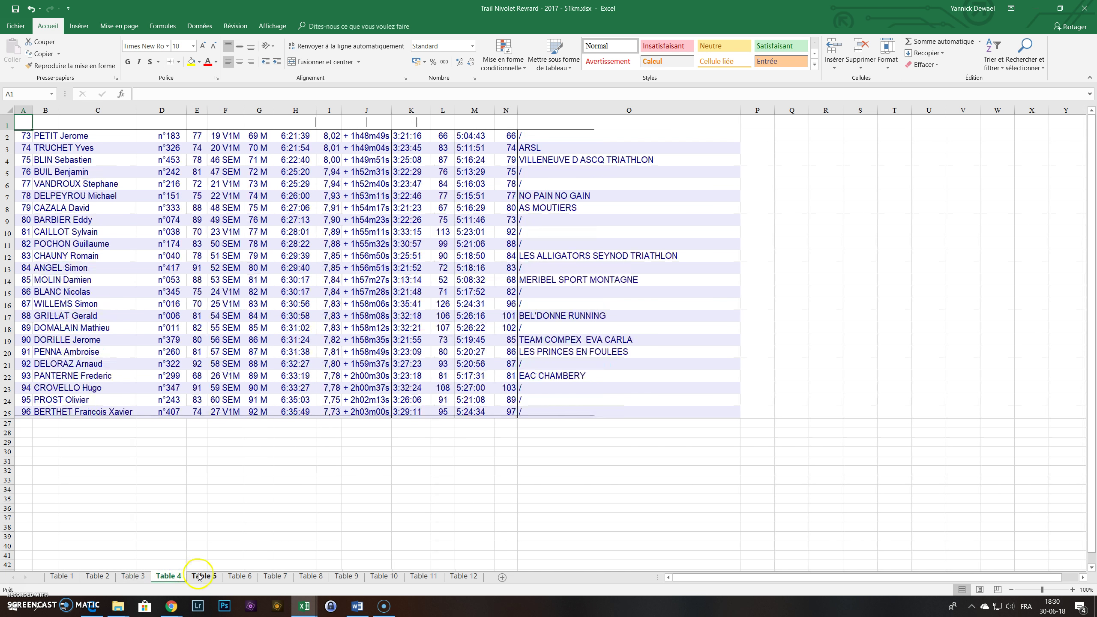
click(247, 579)
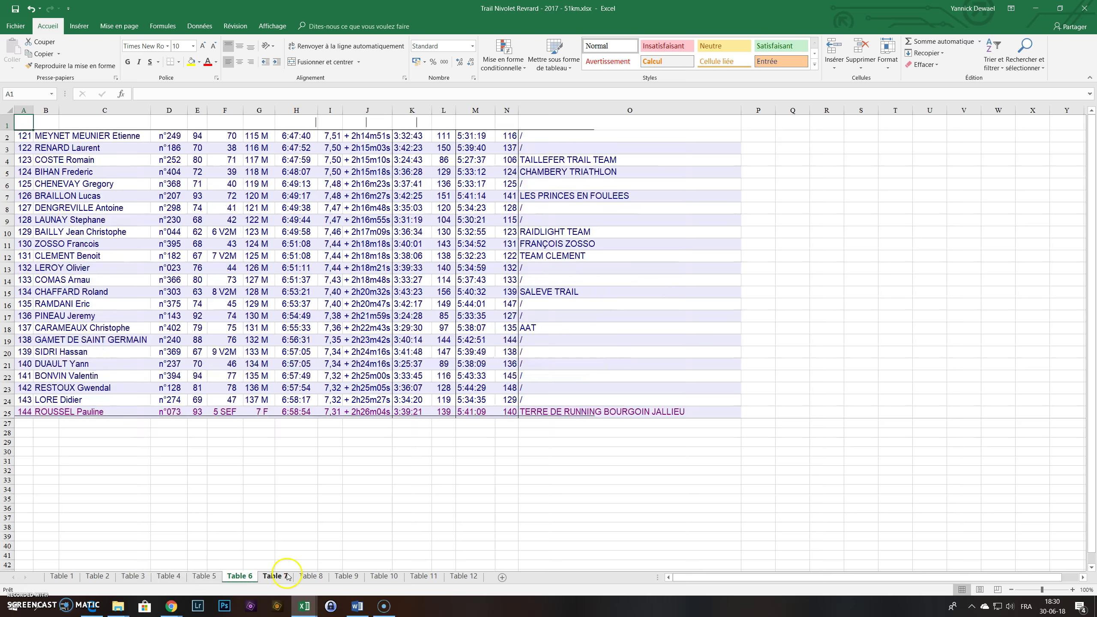
Step: Examine the page breaks and column layout of the results on sheet Table 7, and return to Table 1
click(283, 576)
scroll(233, 465, down, 13)
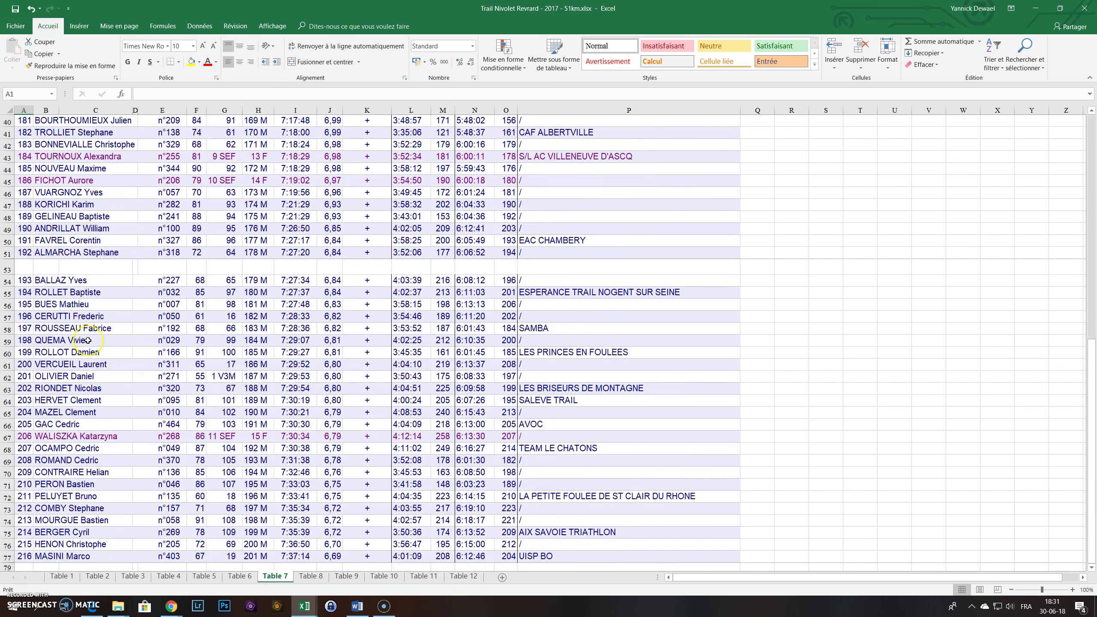
scroll(88, 341, down, 3)
scroll(88, 340, up, 16)
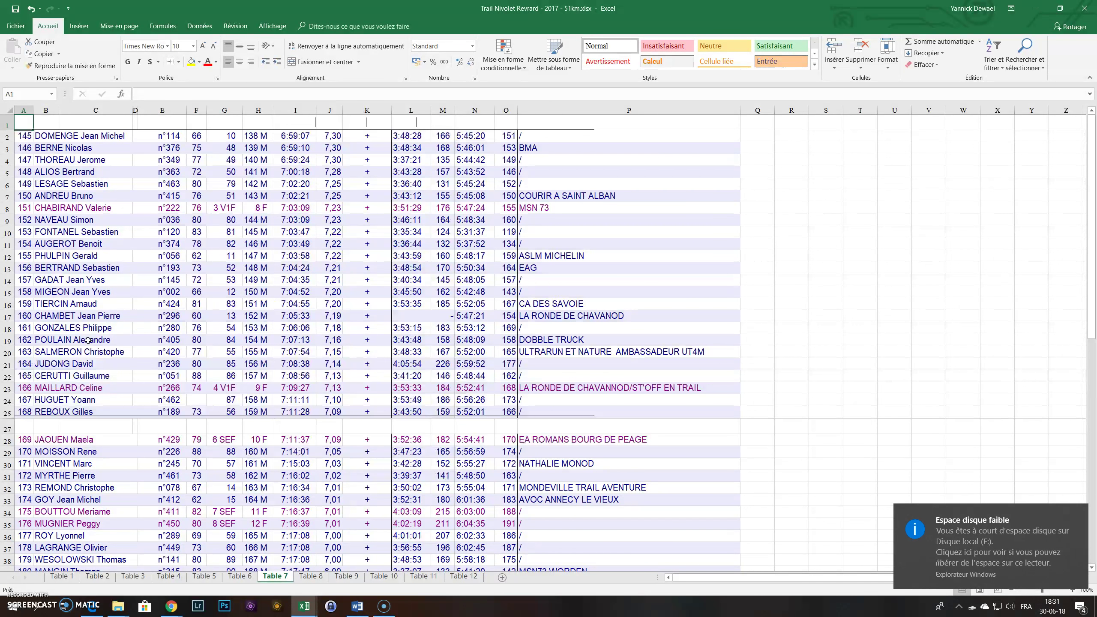
click(1071, 513)
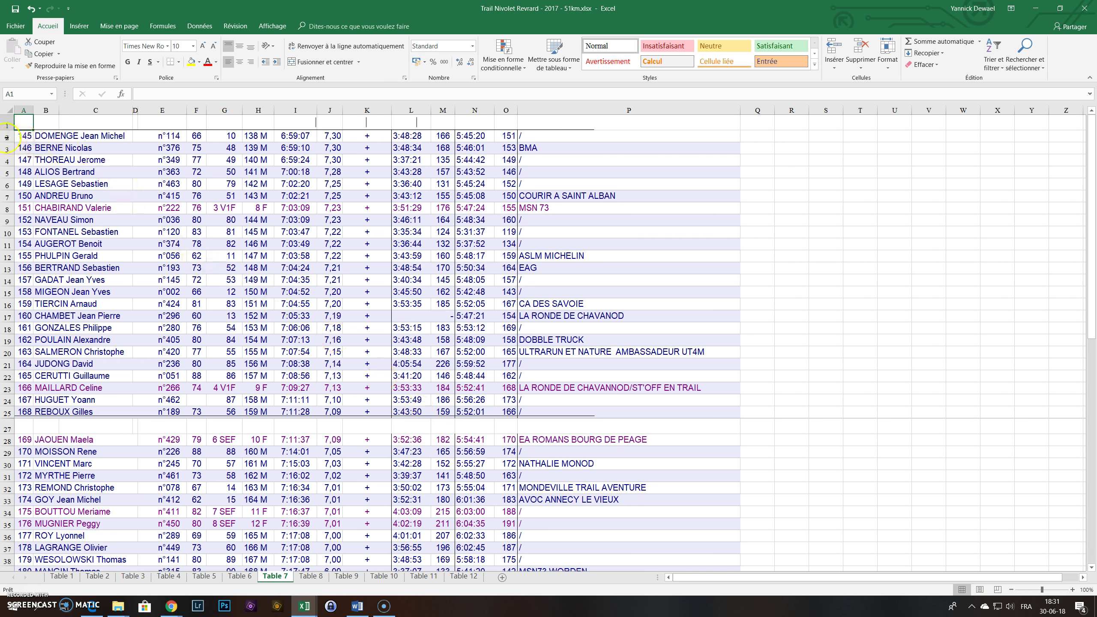
click(62, 576)
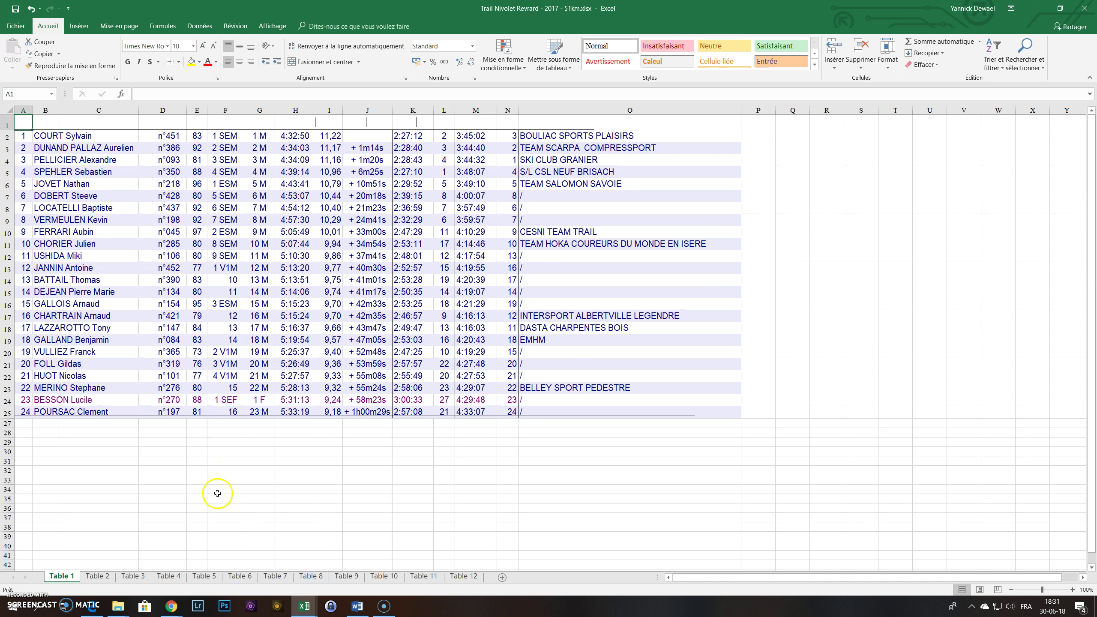
Step: Switch to the workbook Trail Nivolet Revrard - 2017 - 51km - travail.xlsx and examine its consolidated results on Table 1
key(alt+Tab)
key(alt+Tab)
key(alt+Tab)
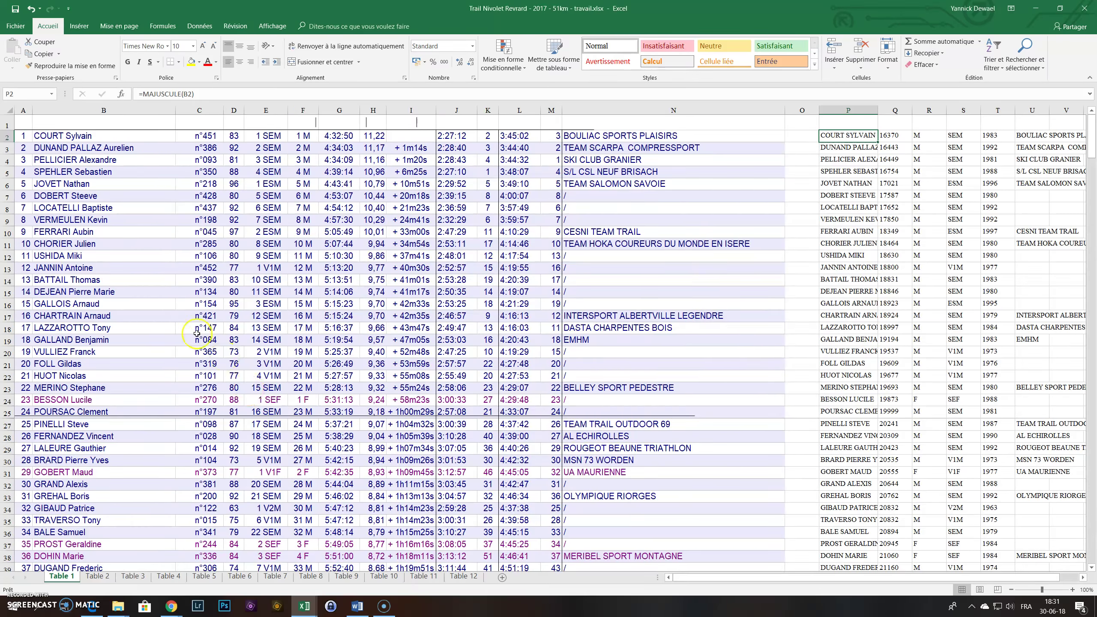
scroll(181, 315, down, 13)
scroll(181, 315, down, 20)
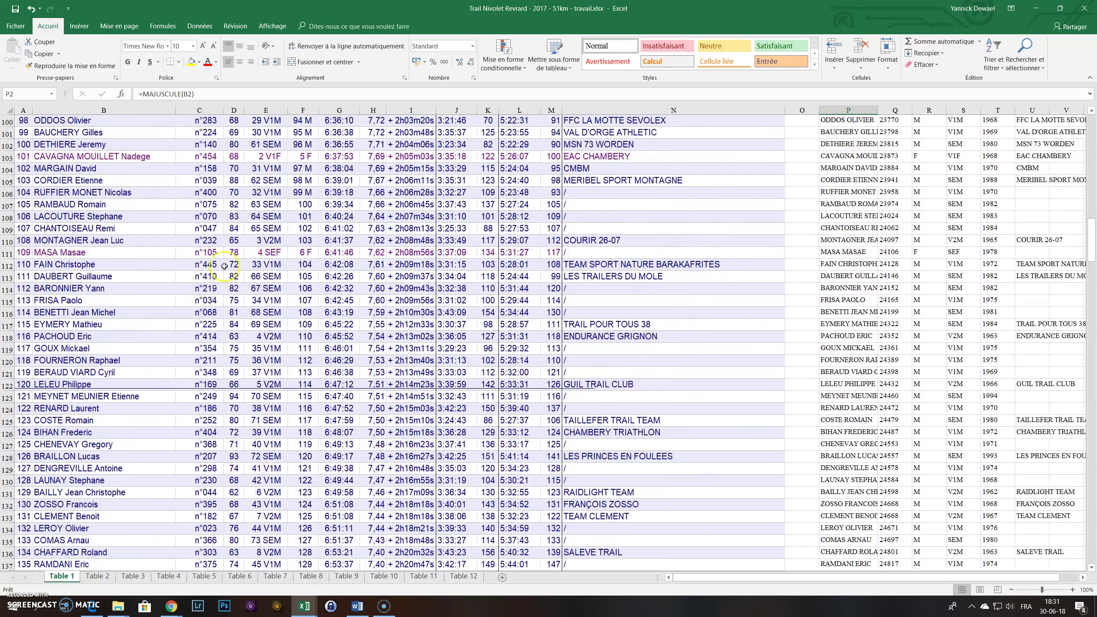
scroll(105, 379, down, 5)
scroll(203, 414, up, 14)
scroll(170, 396, up, 20)
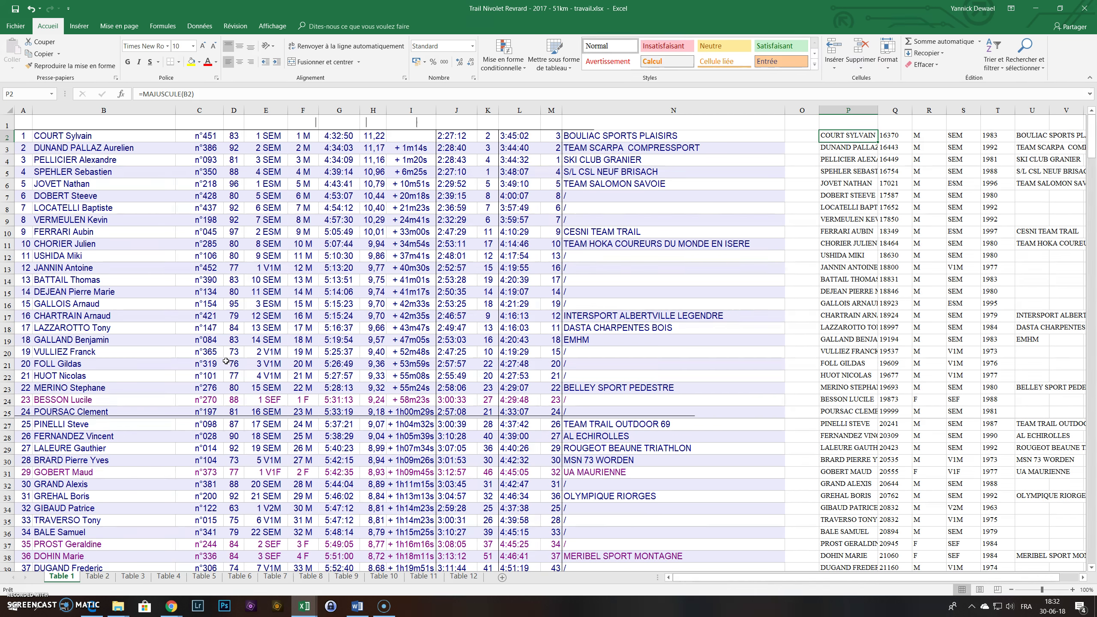
Step: Compare the source name and club in row 2 with the uppercase name formula in P2 and the seconds conversion formula in Q2
click(80, 136)
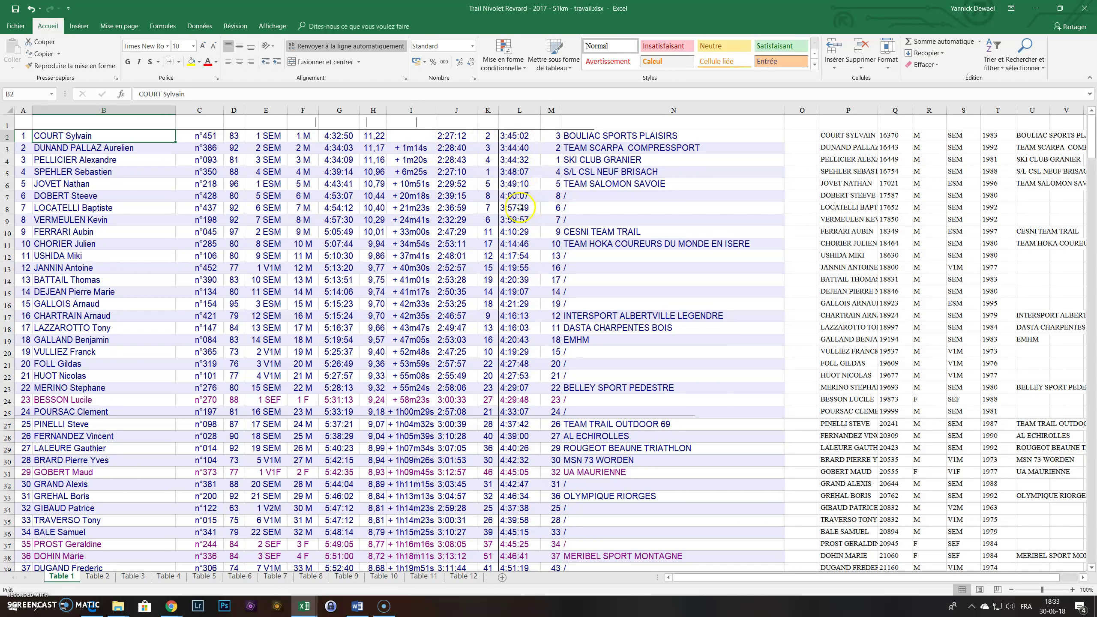
click(594, 139)
click(844, 134)
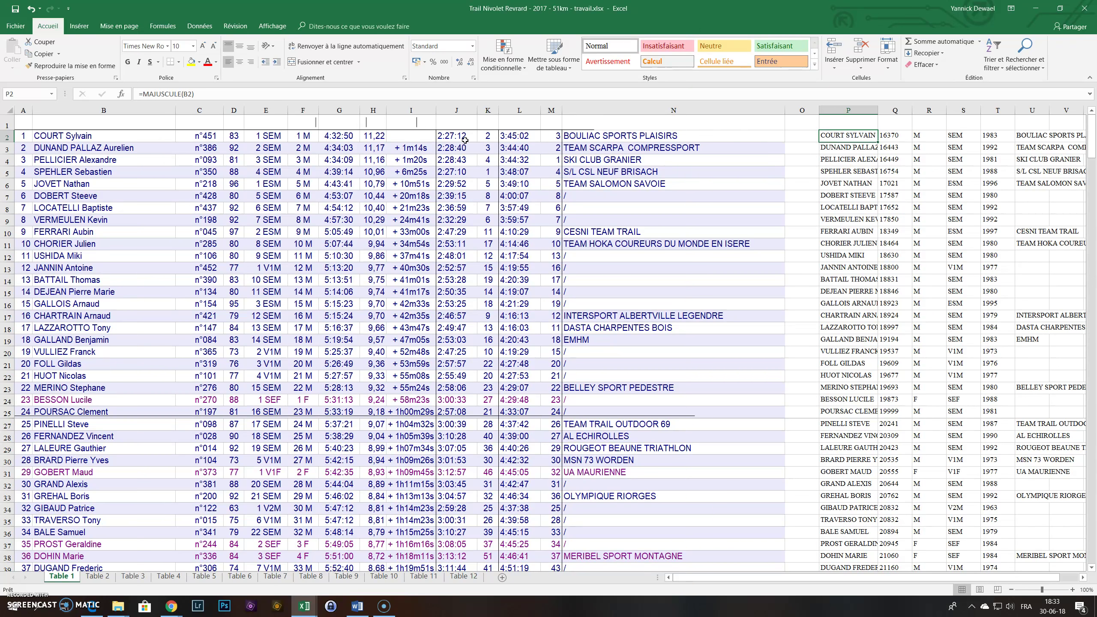
click(893, 136)
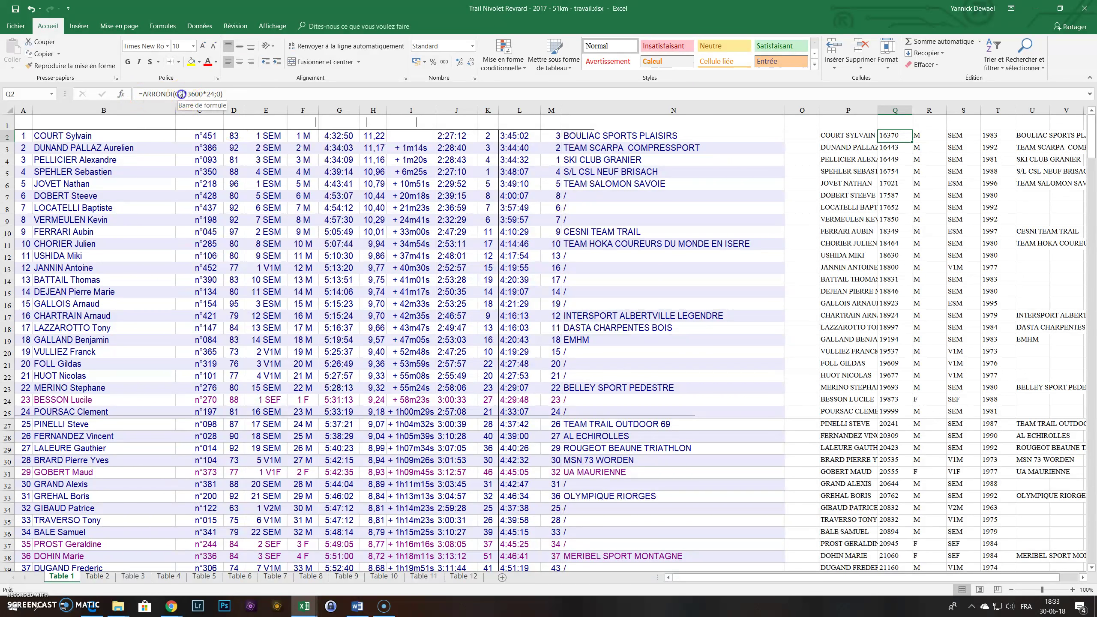
click(181, 94)
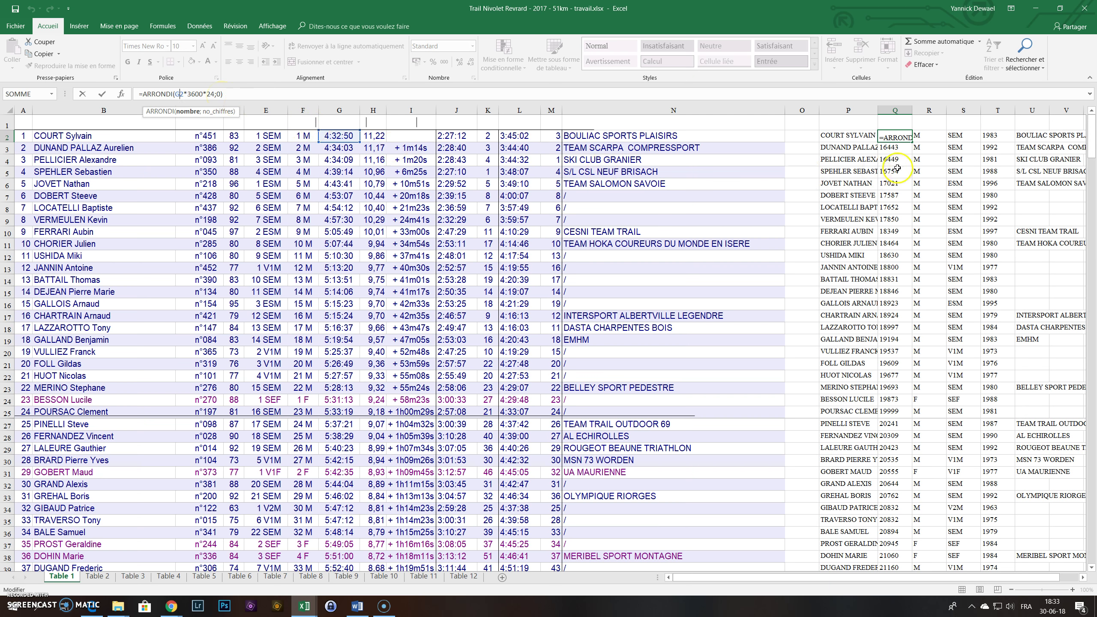
key(ctrl+Return)
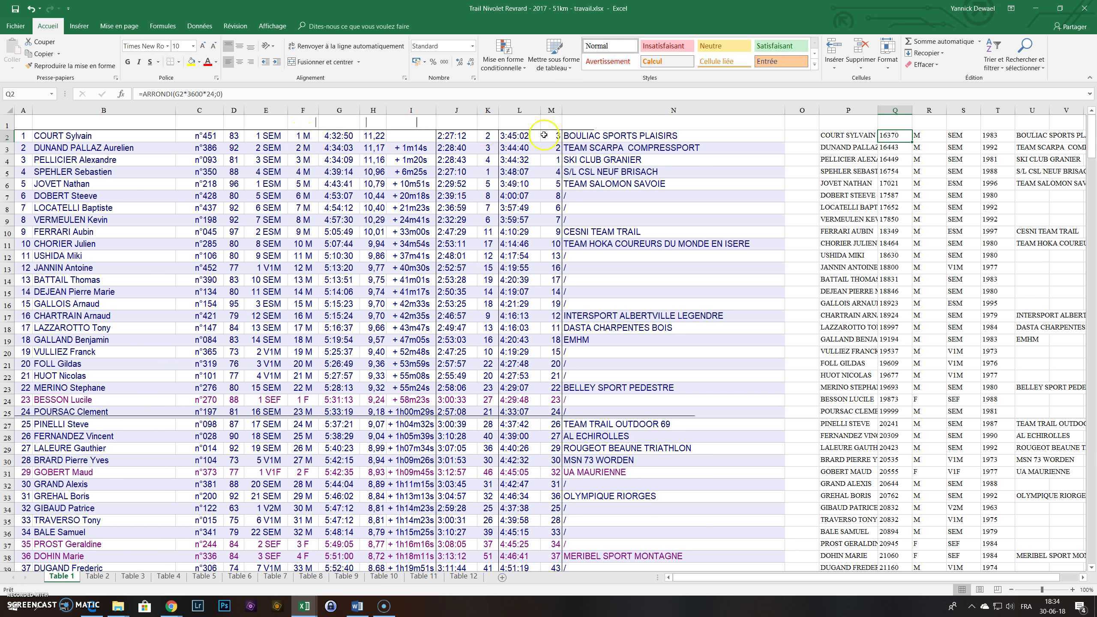
Step: Review the gender, category, birth year and club formulas in R2 to U2 and check their results down the rows
click(919, 138)
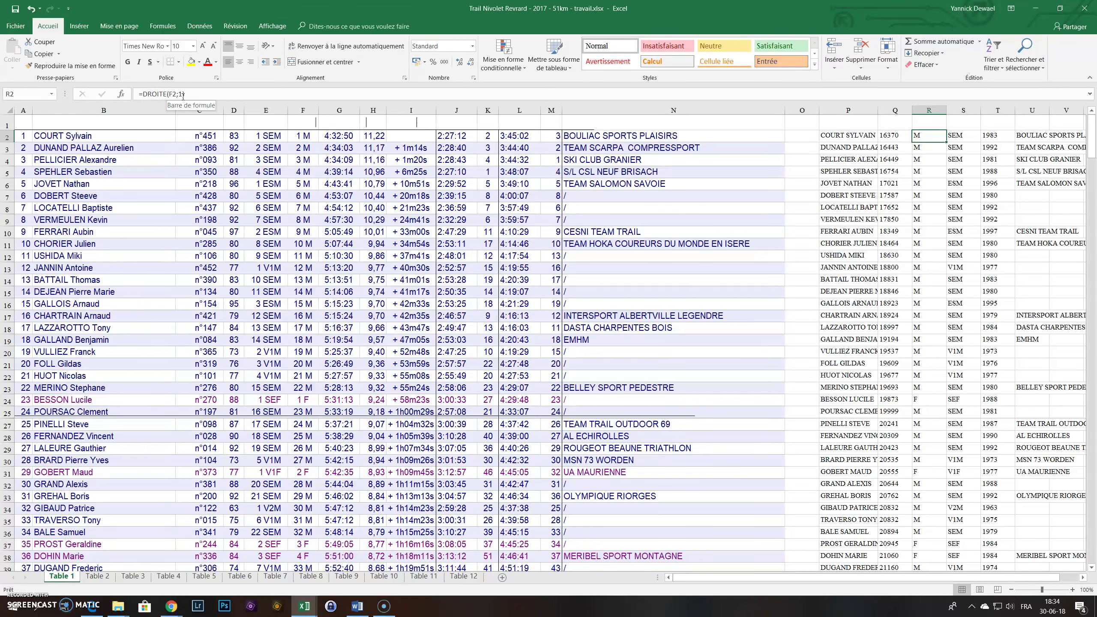
click(959, 134)
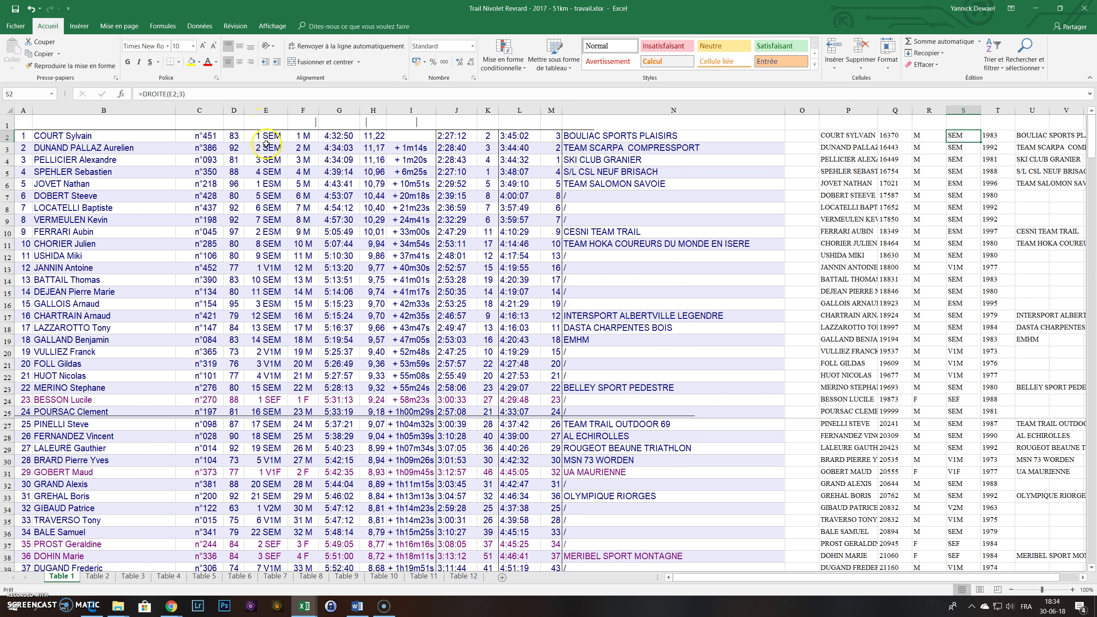
click(996, 138)
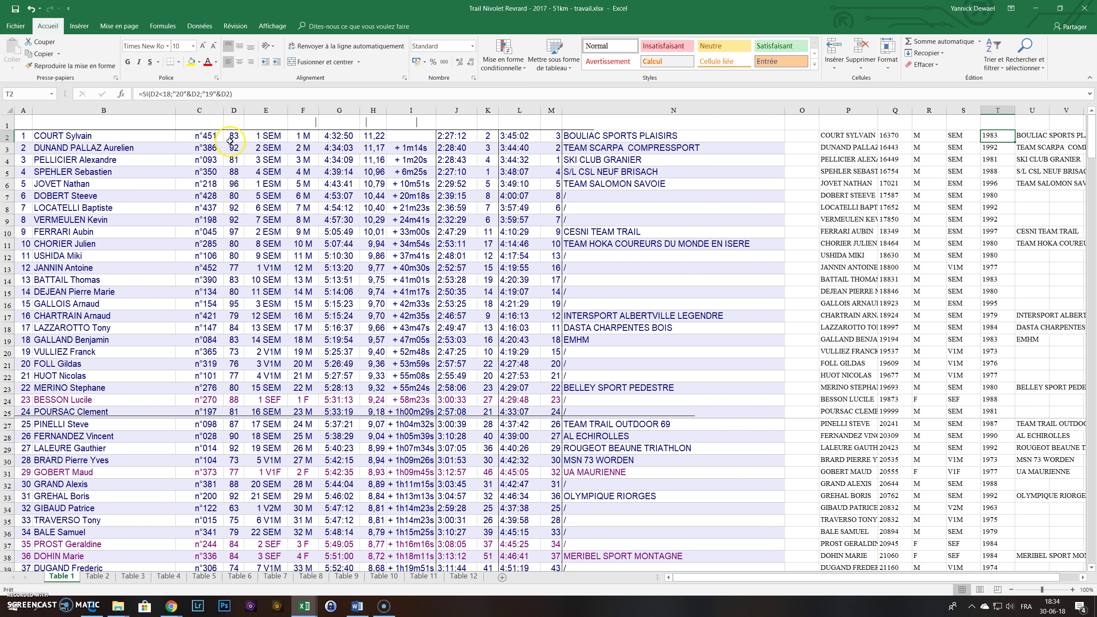
click(1033, 136)
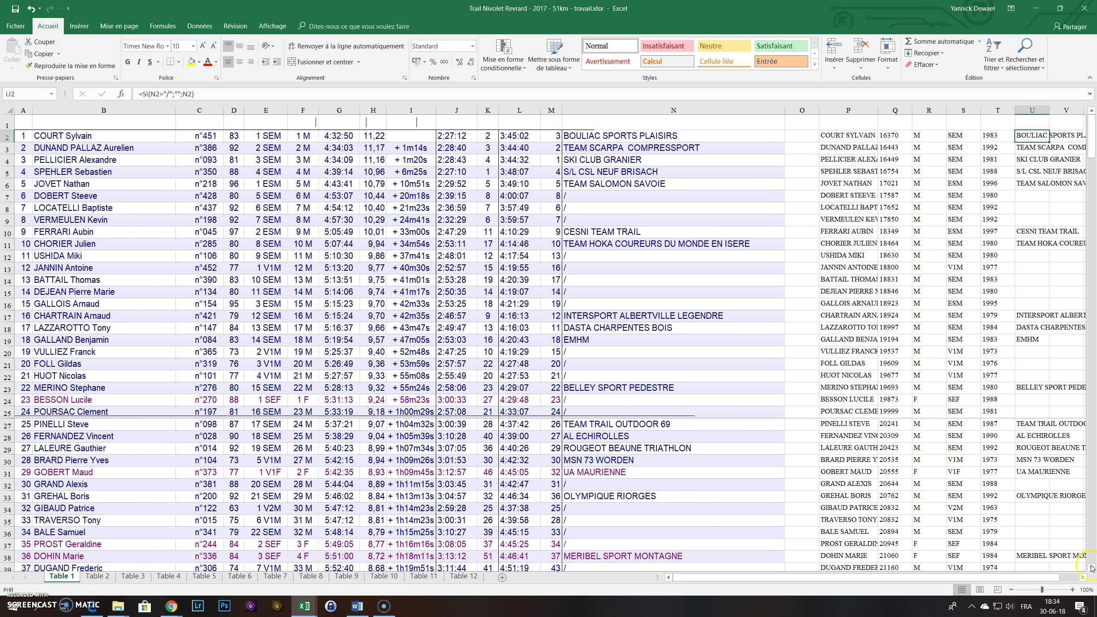
scroll(1045, 544, right, 2)
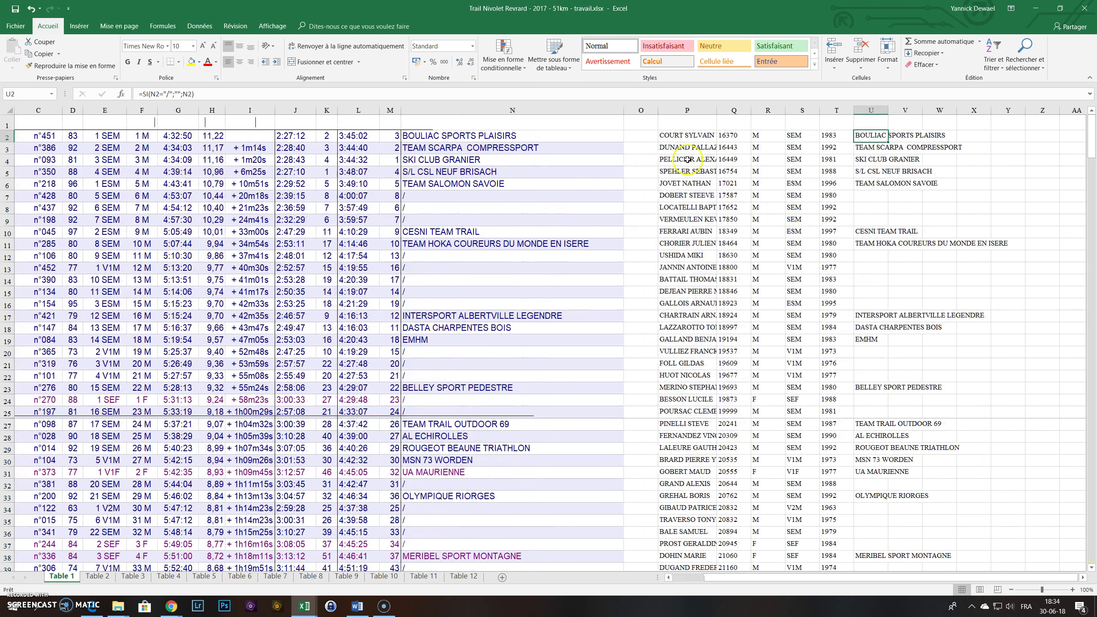
scroll(892, 307, down, 3)
scroll(893, 308, down, 7)
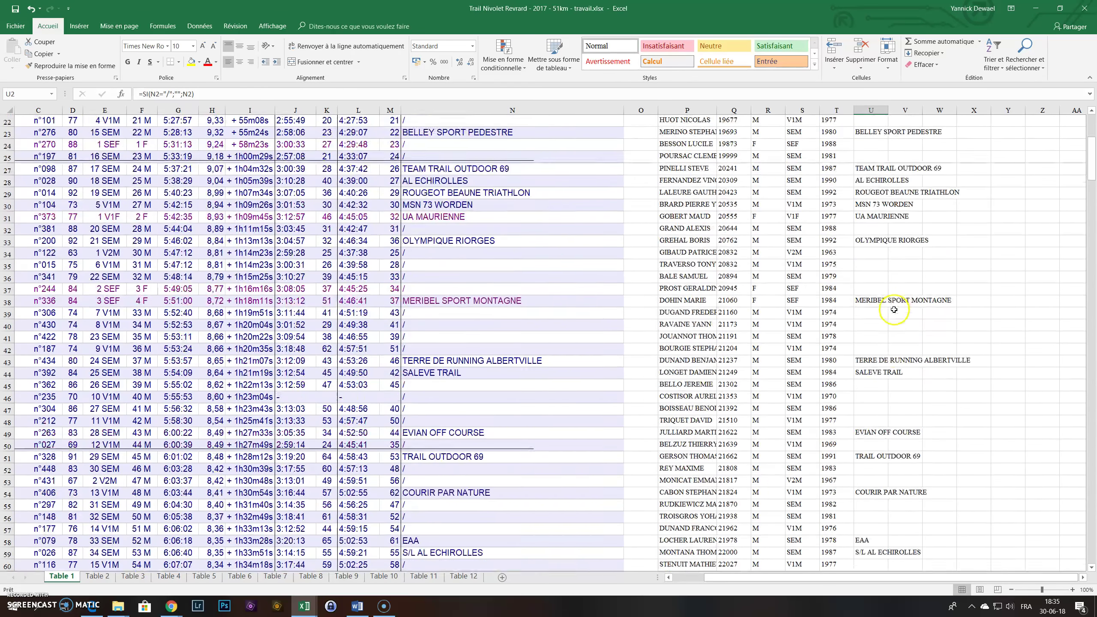
scroll(868, 376, up, 7)
scroll(860, 389, up, 4)
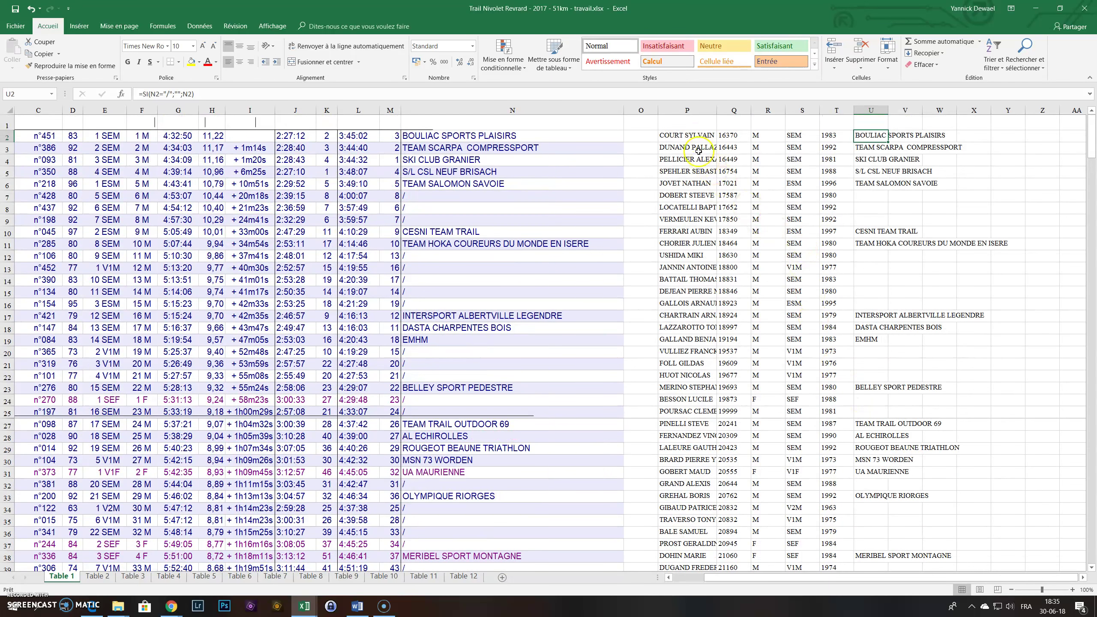
Step: Copy the whole block of formula results in columns P to U, from row 2 down to the last runner
click(692, 135)
key(ctrl+shift+Right)
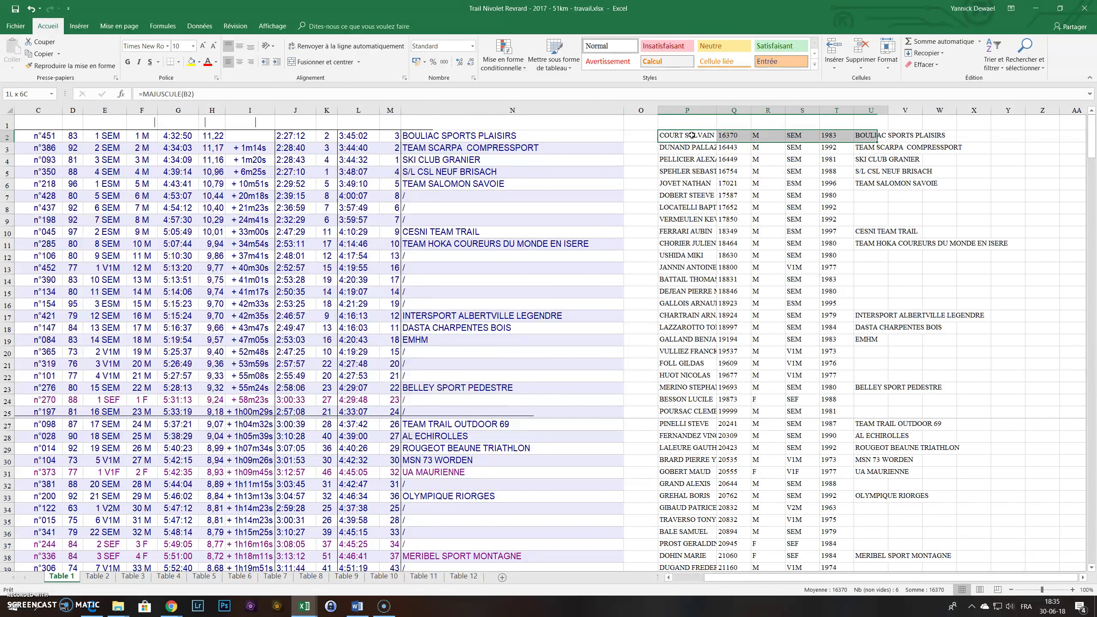
key(ctrl+shift+Down)
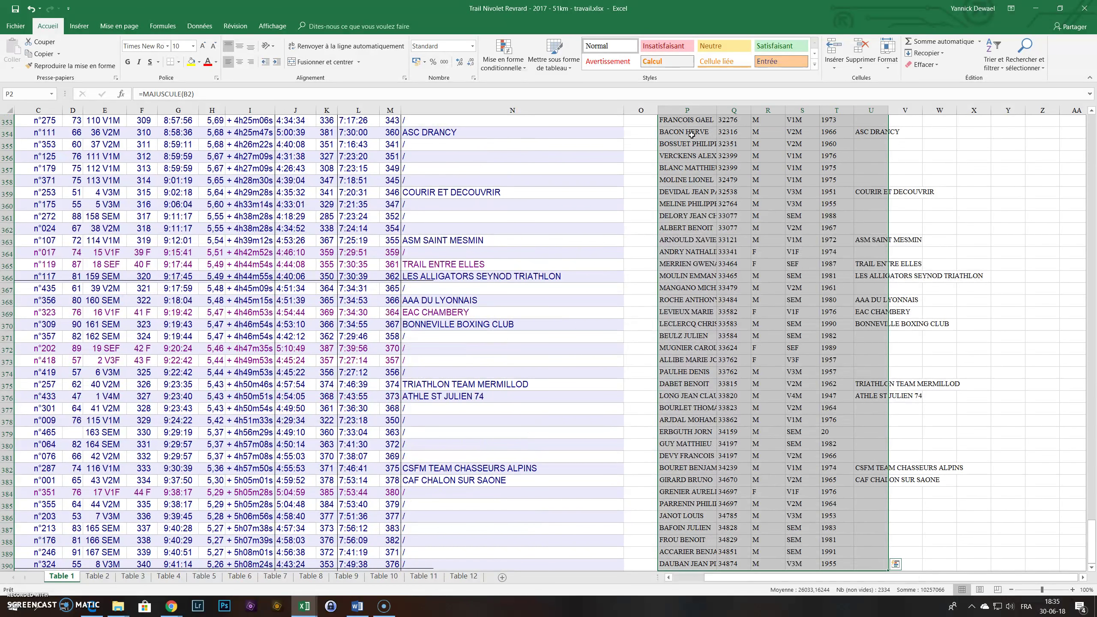
key(ctrl+c)
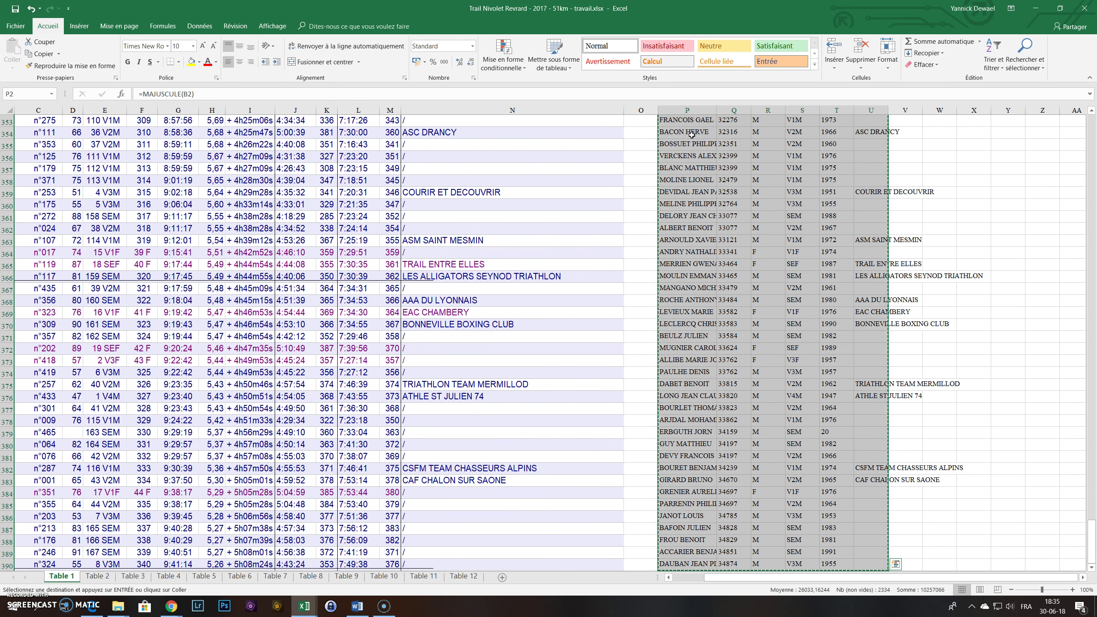
Step: Create a blank workbook and paste the copied results into it as values starting at A1
click(9, 27)
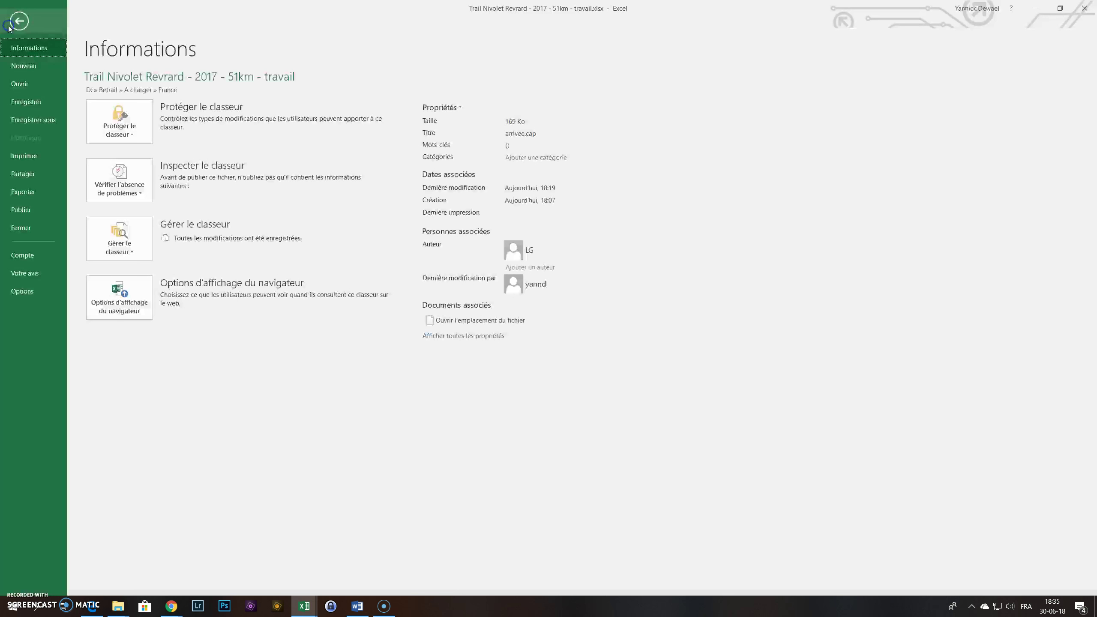
click(31, 67)
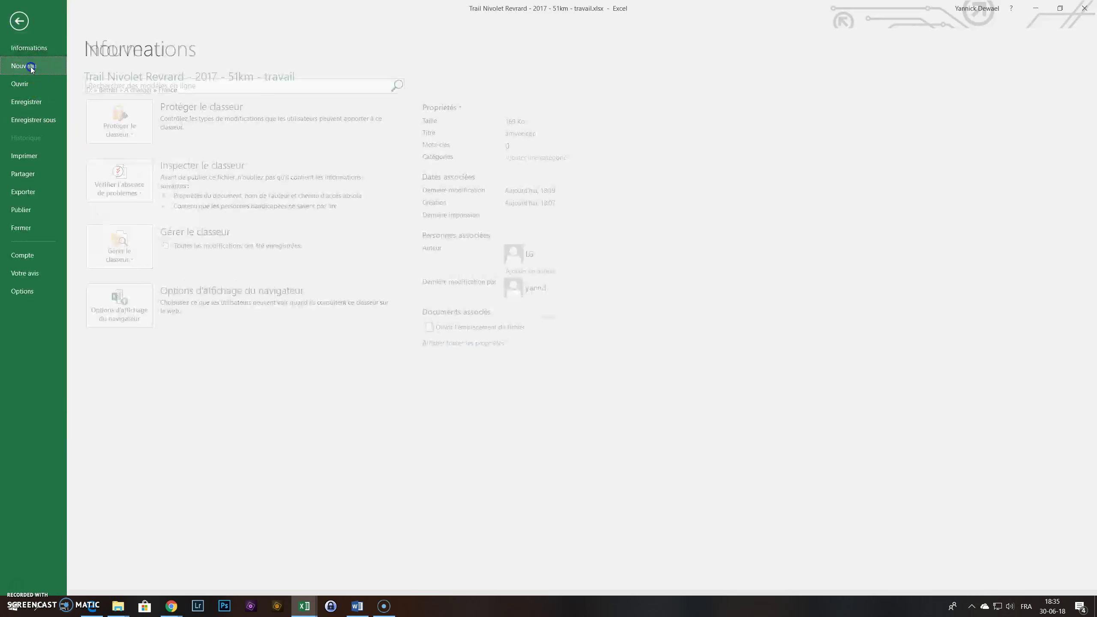
click(158, 167)
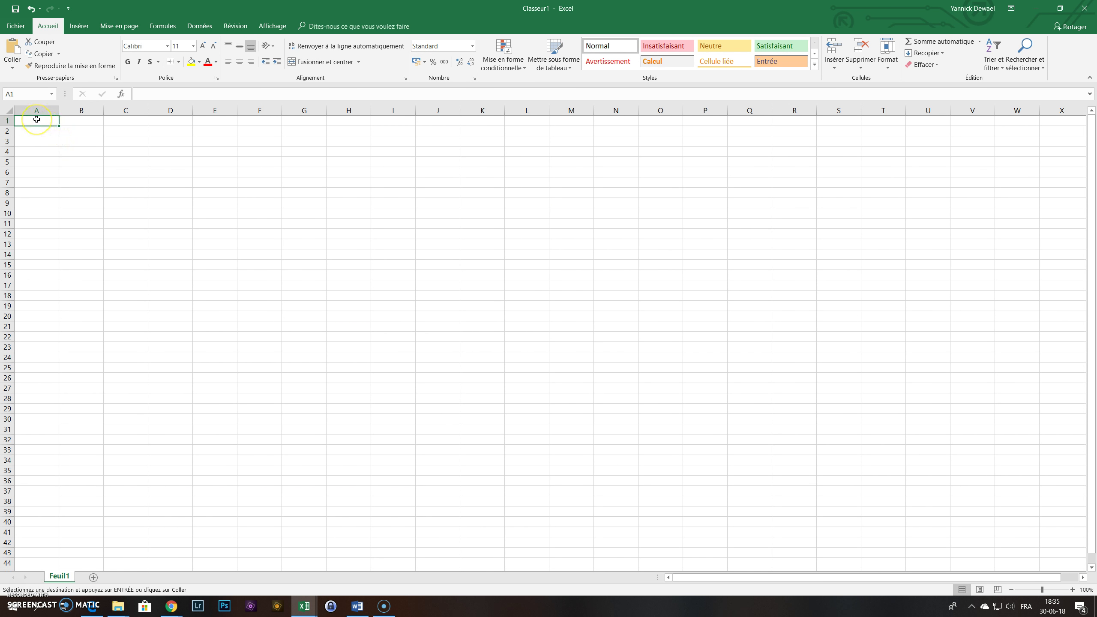
right_click(37, 119)
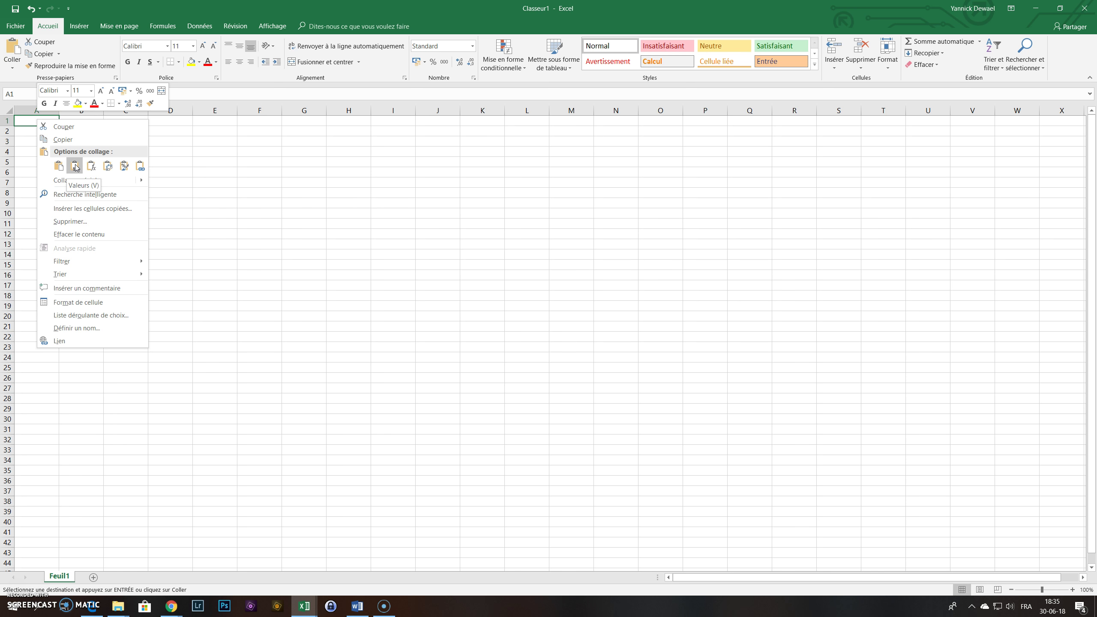
click(75, 166)
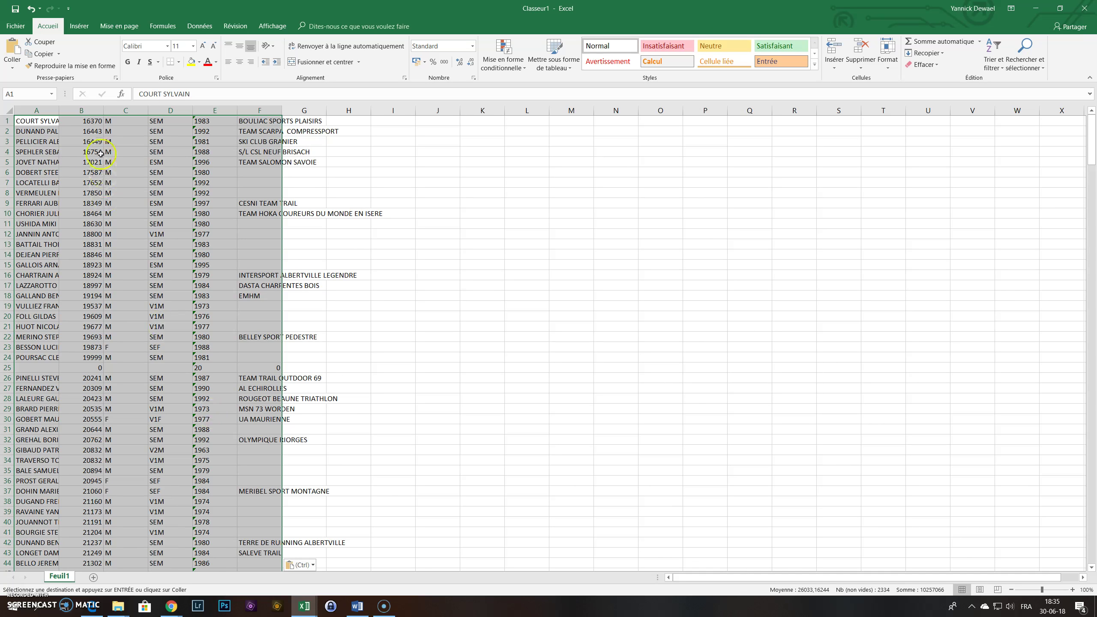
Step: Save the workbook in the A charger > France folder as "Trail Nivolet Revrard - 2017 - 51km - final.xlsx" and dismiss the low disk space notification
click(16, 26)
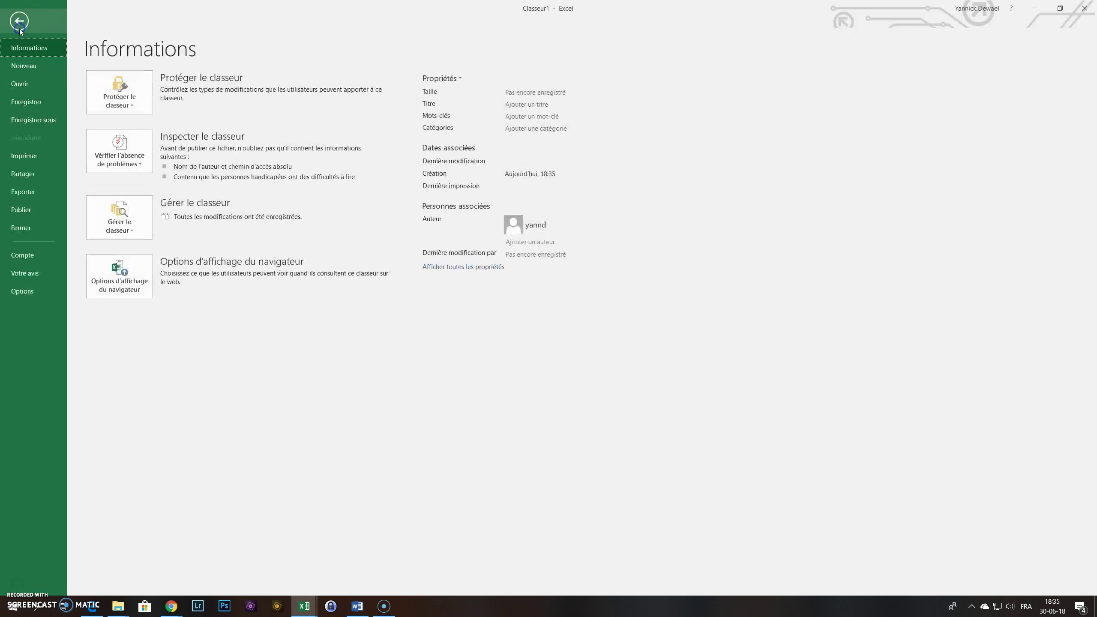
click(39, 120)
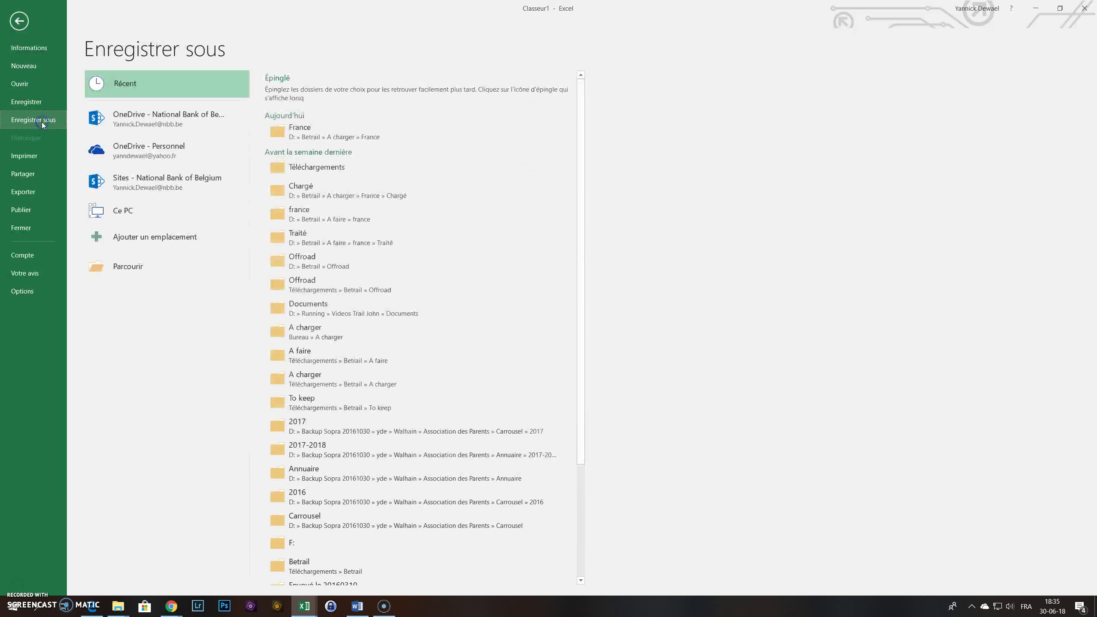
click(307, 136)
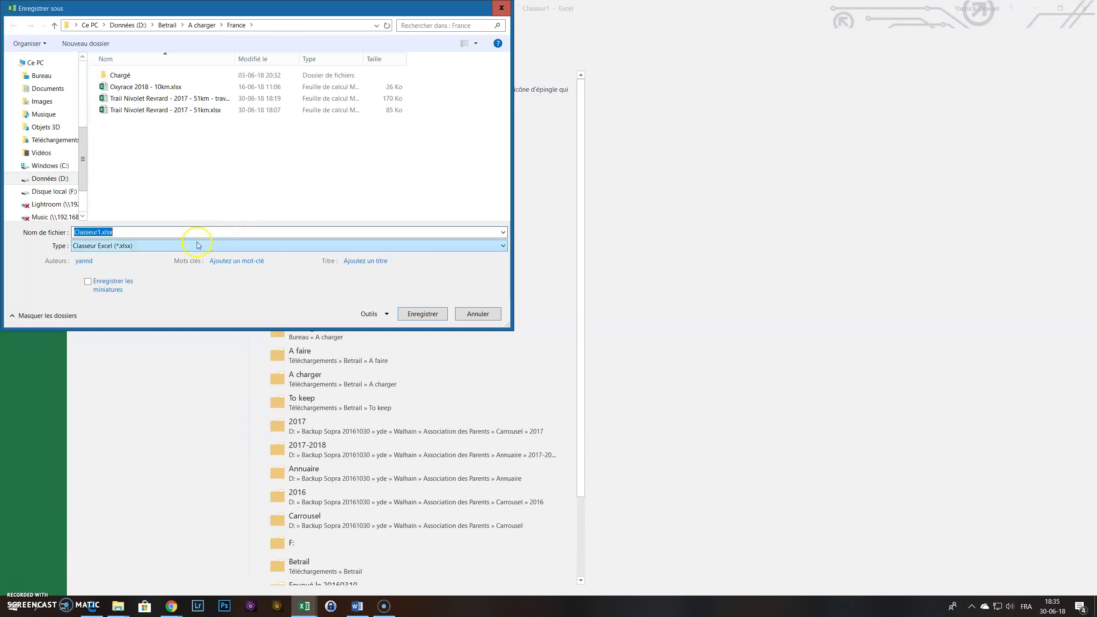
click(202, 111)
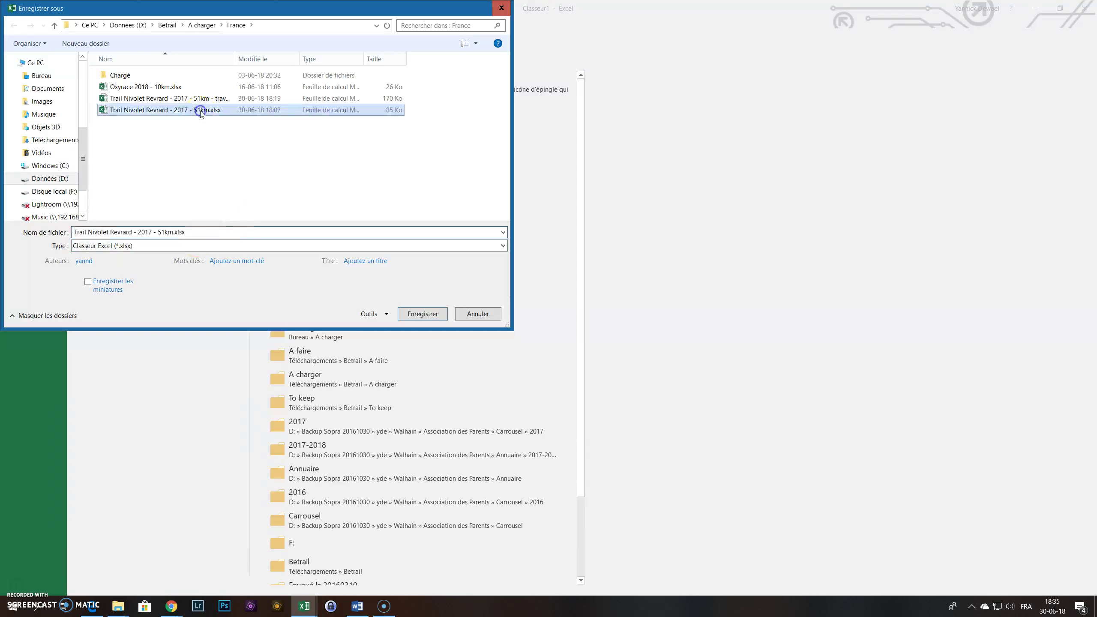
click(175, 232)
click(185, 232)
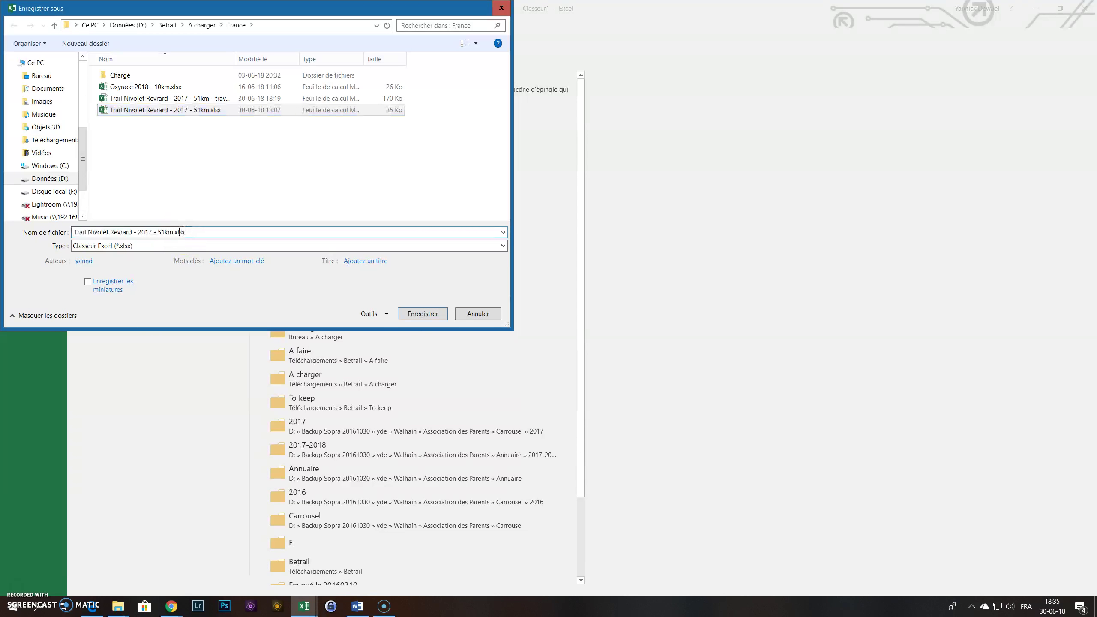
text(- final)
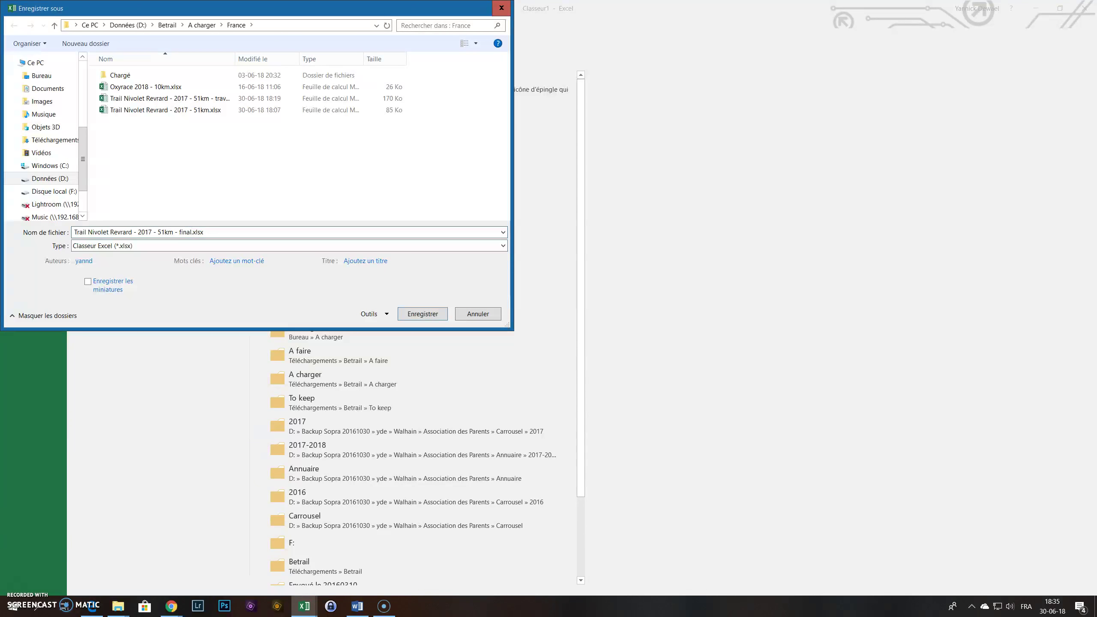
key(Return)
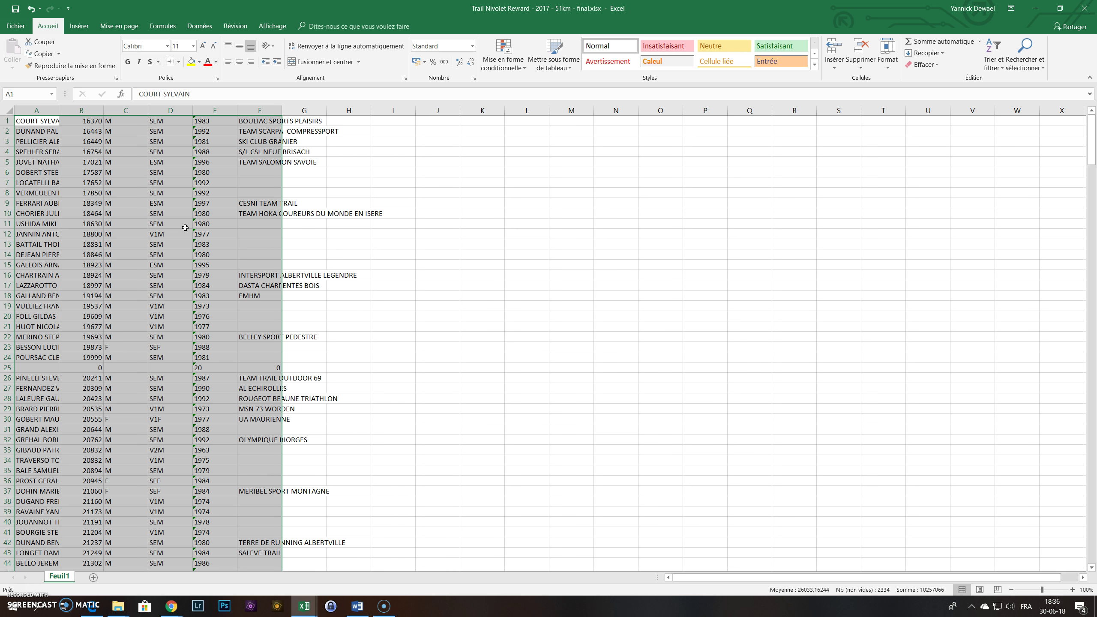
right_click(216, 273)
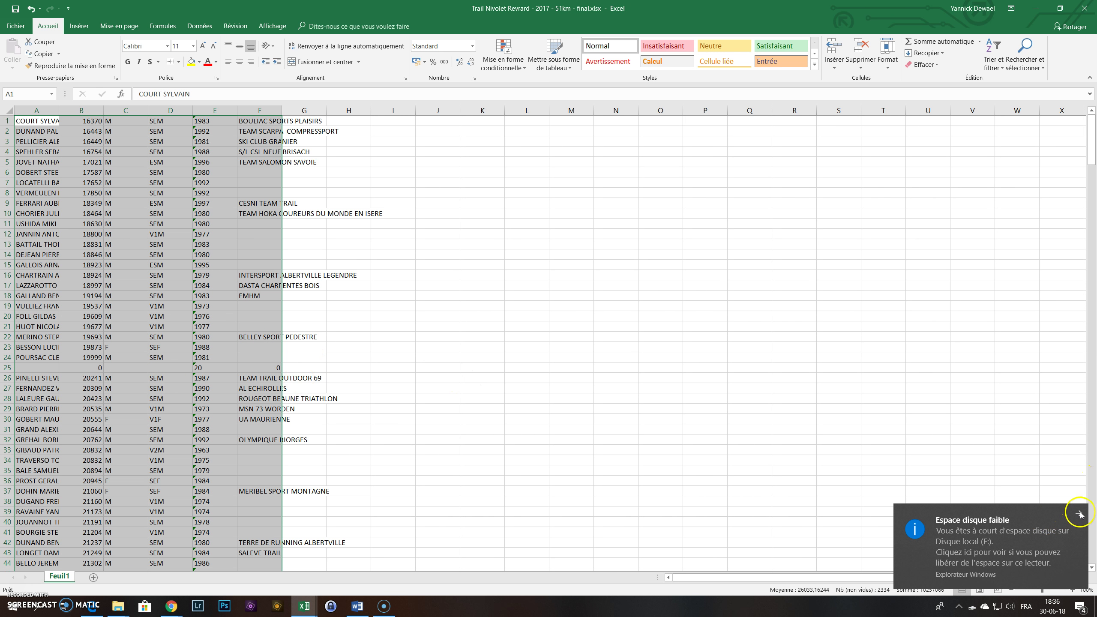
click(1078, 513)
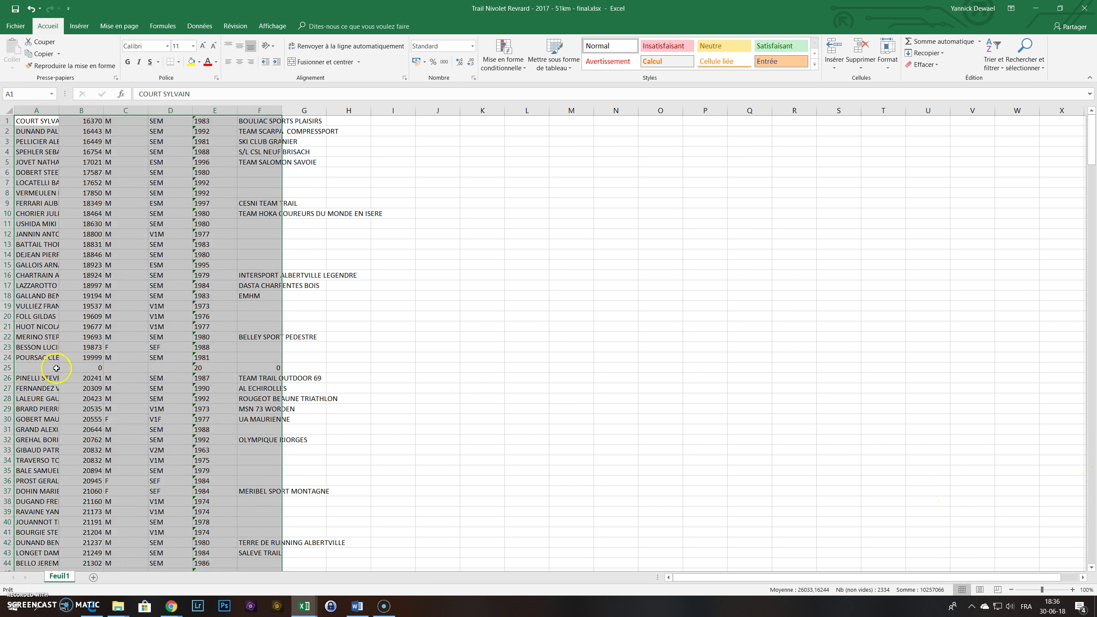
Step: Sort the whole data block in columns A to F by column B in ascending order
click(52, 367)
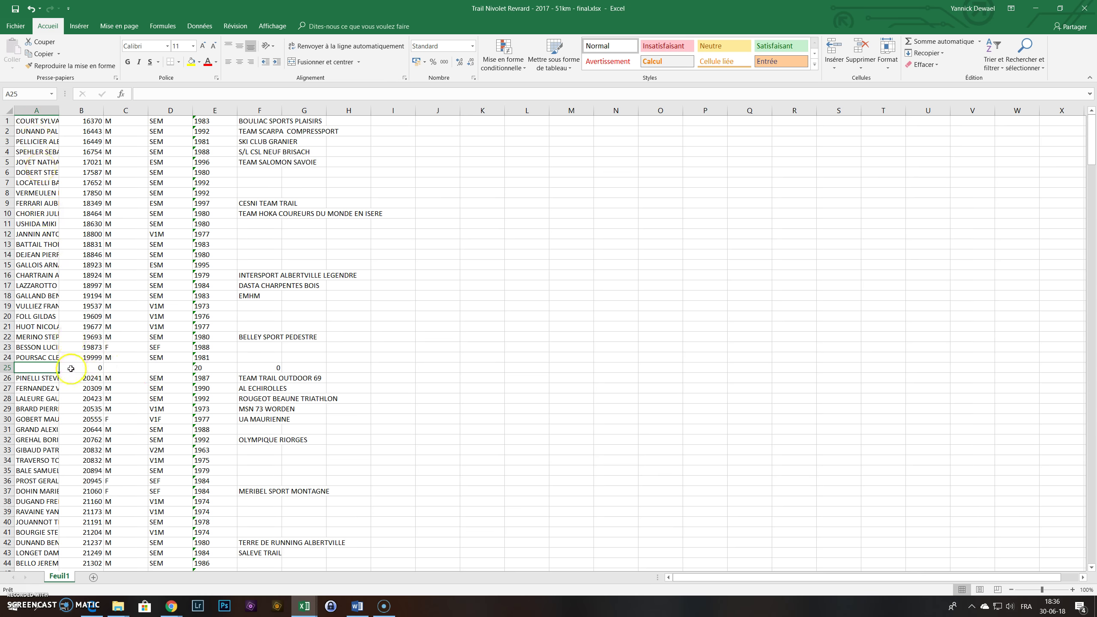
scroll(74, 363, down, 8)
scroll(75, 363, up, 7)
scroll(74, 363, up, 1)
click(45, 121)
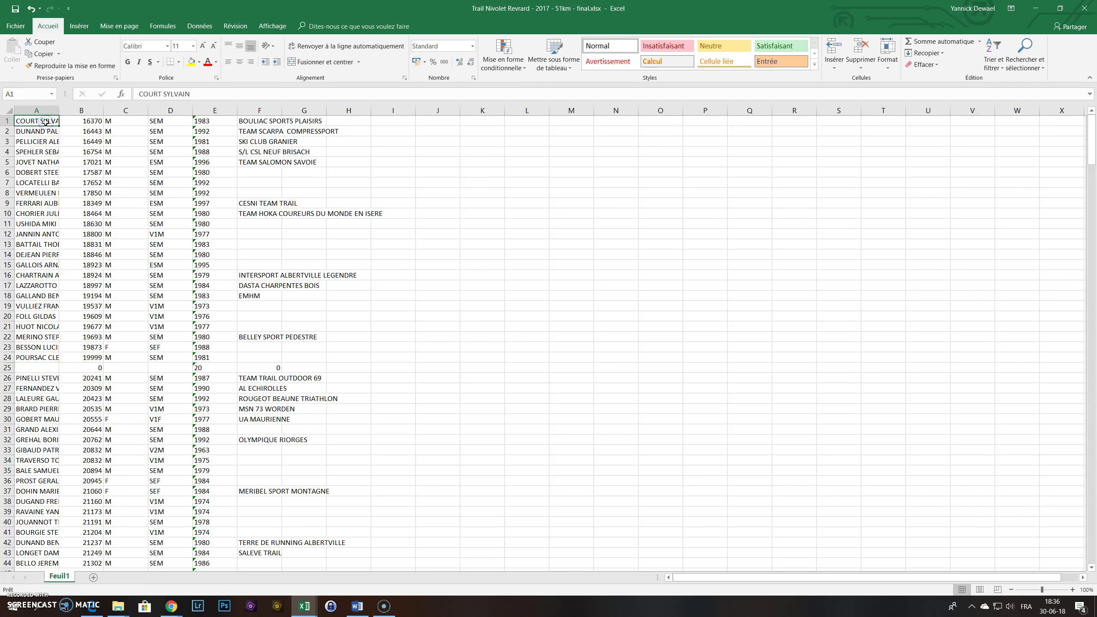
key(ctrl+shift+Right)
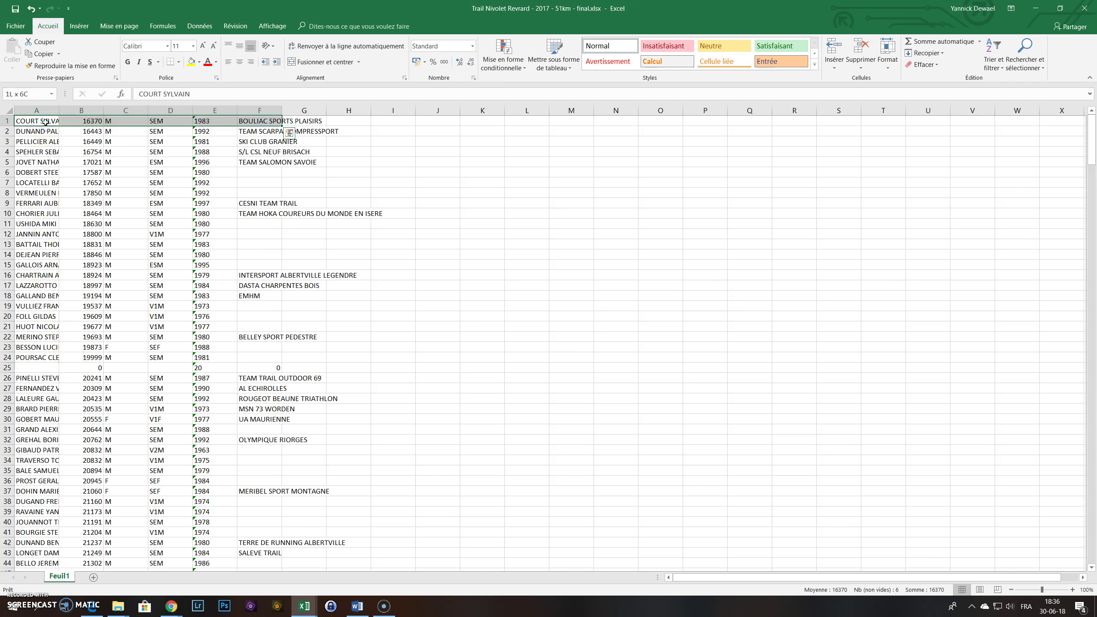
key(ctrl+shift+Down)
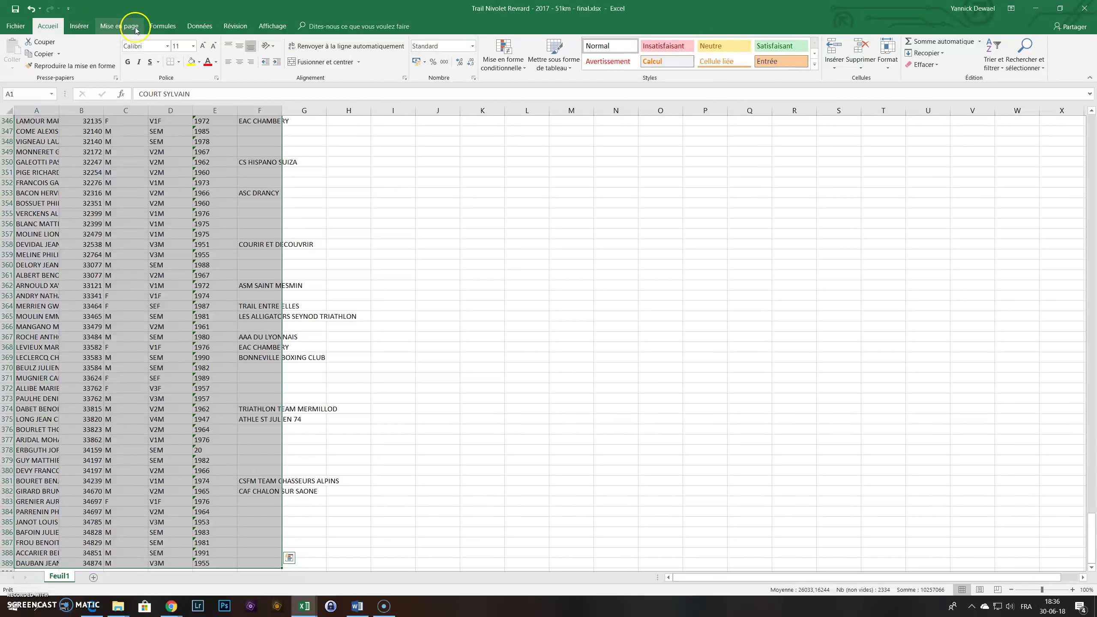
click(199, 27)
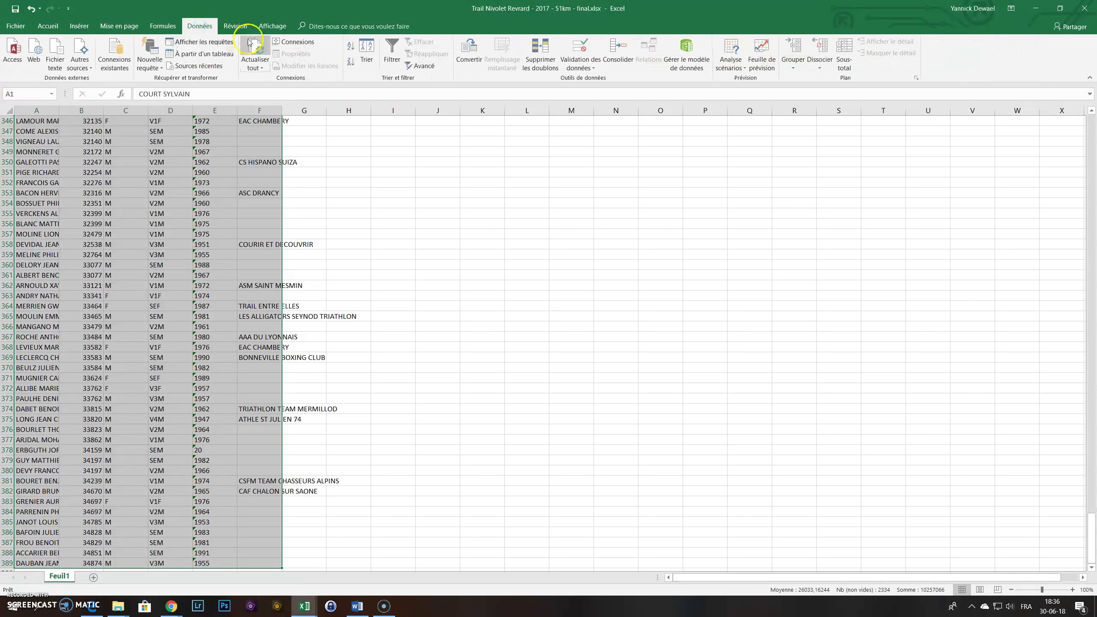
click(368, 61)
click(439, 277)
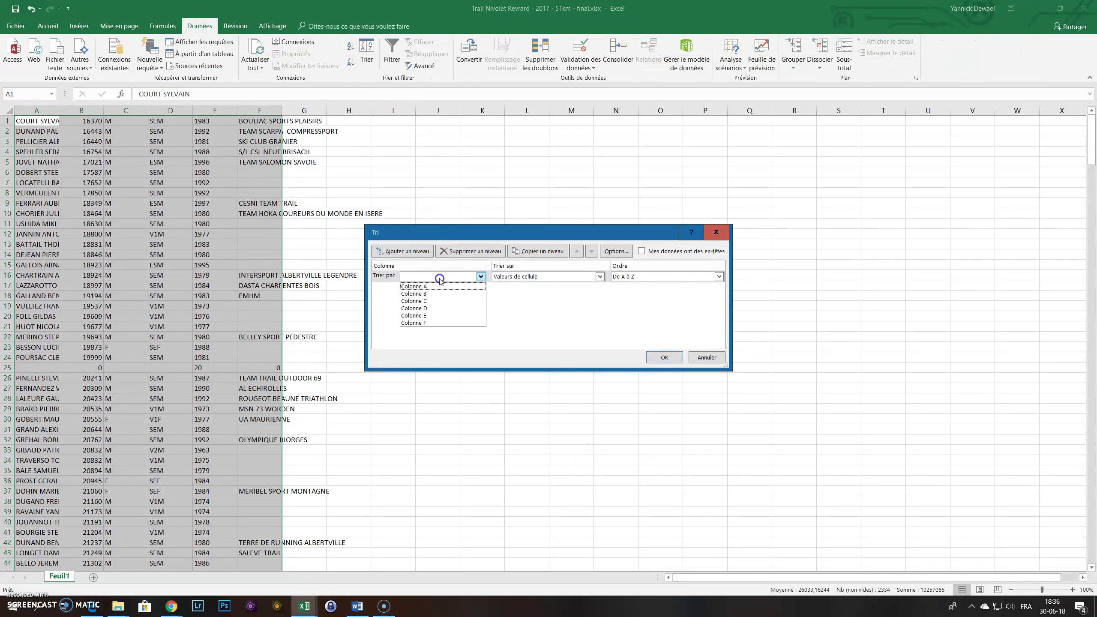
click(440, 294)
click(664, 358)
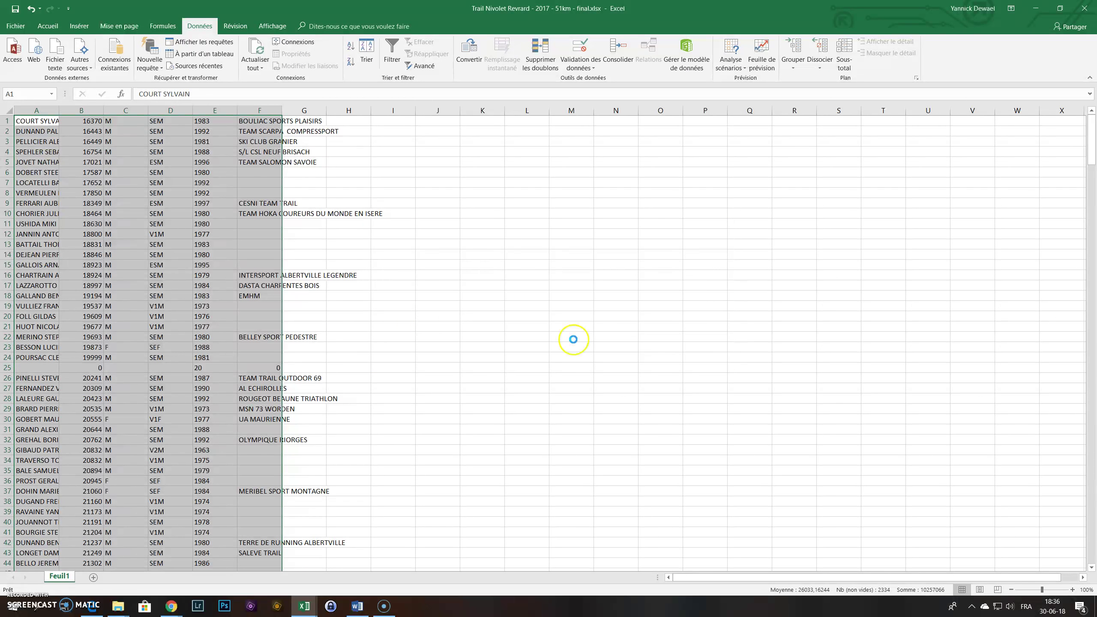
Step: Delete rows 1 to 5, which hold no runner name, and save the workbook
click(7, 120)
drag(7, 127, 7, 165)
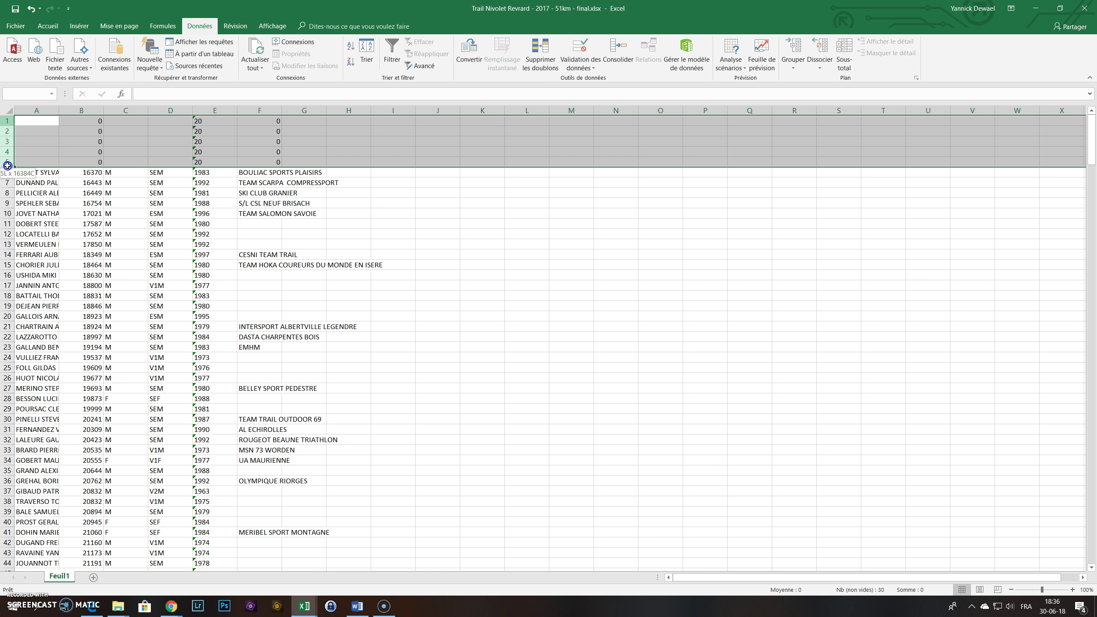
right_click(8, 165)
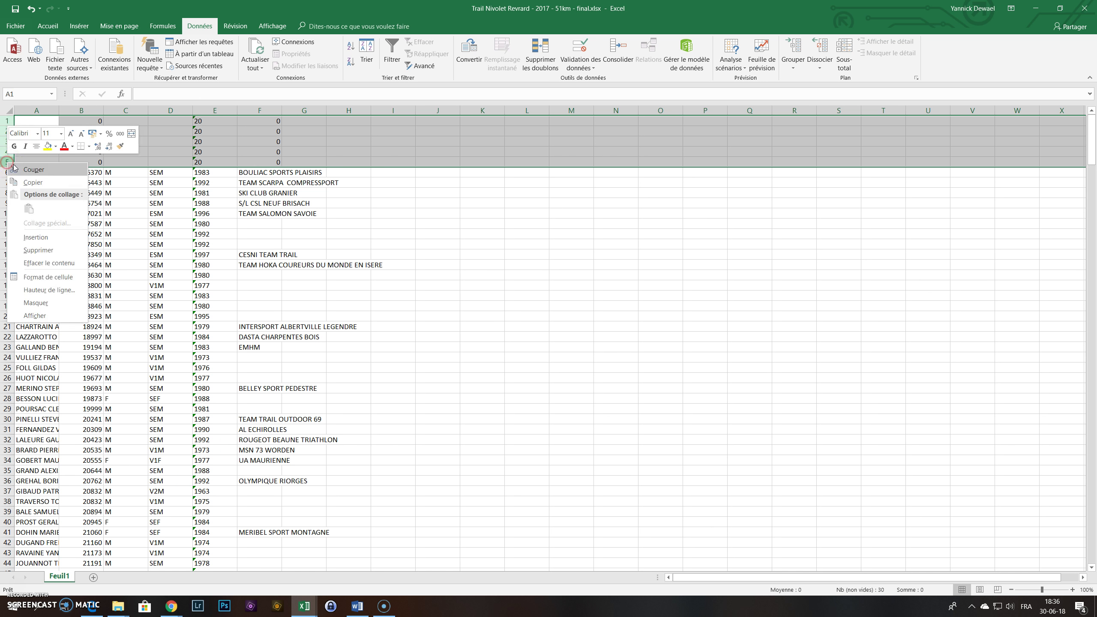
click(38, 250)
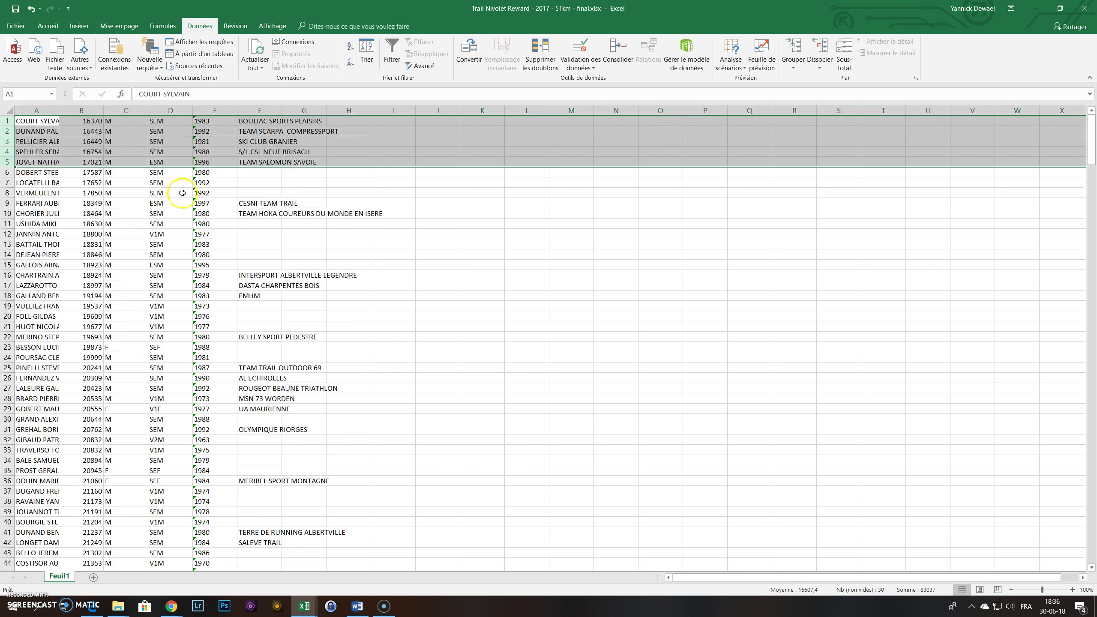
click(15, 9)
Step: Switch to the Betrail Encodage page in Chrome and upload the final 51km workbook for the 51k race of Trail Nivolet Revrard - 2017
key(super+Tab)
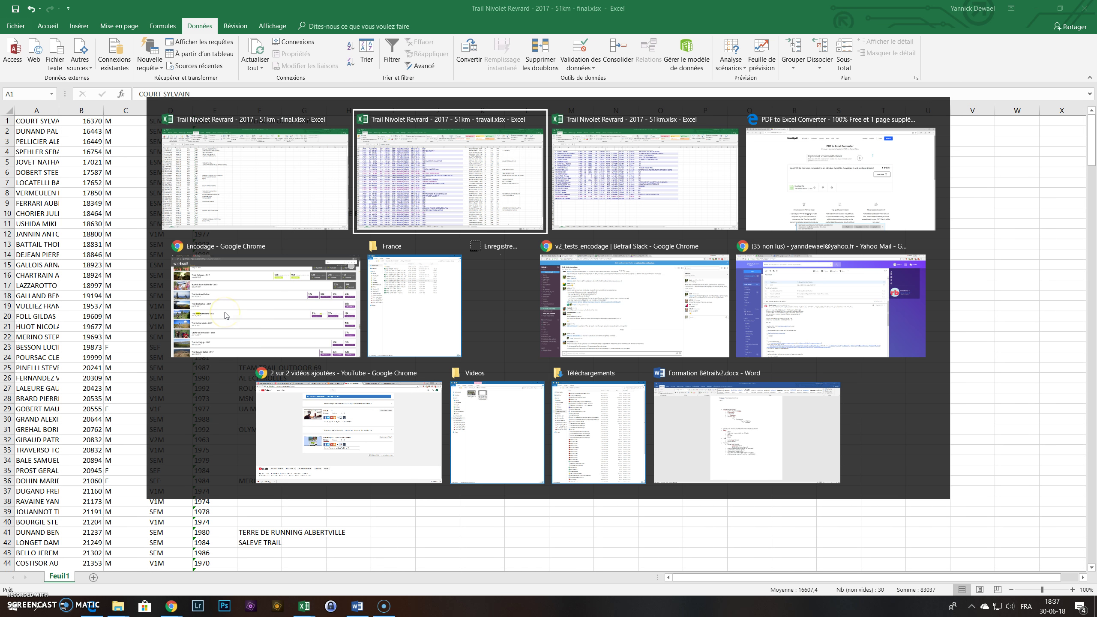
key(Right)
key(Right)
key(Right)
key(Return)
click(161, 332)
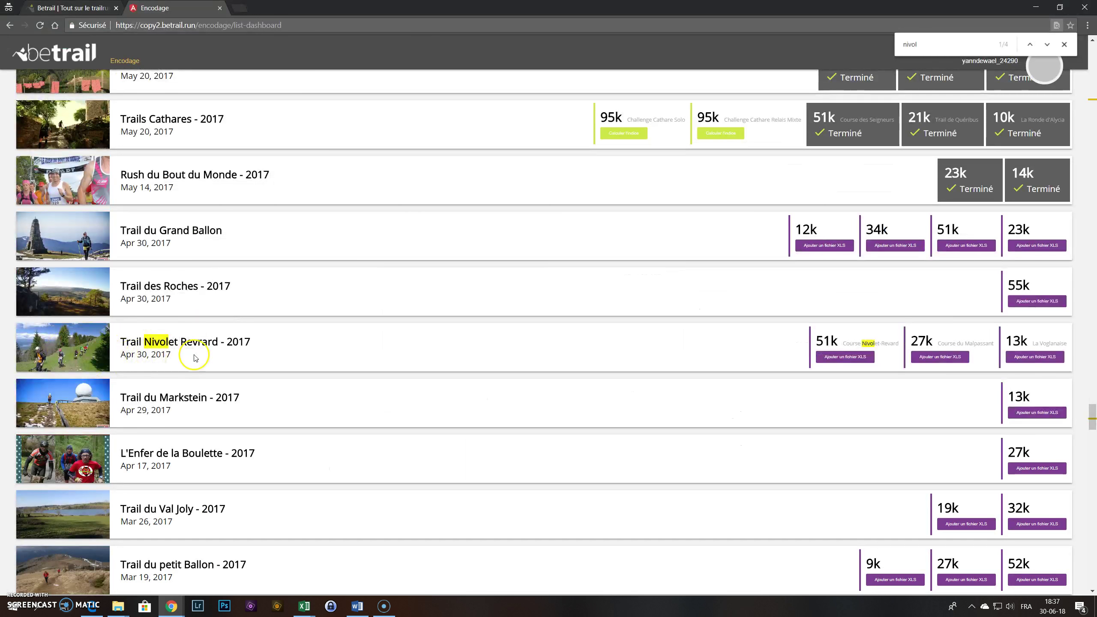
click(846, 359)
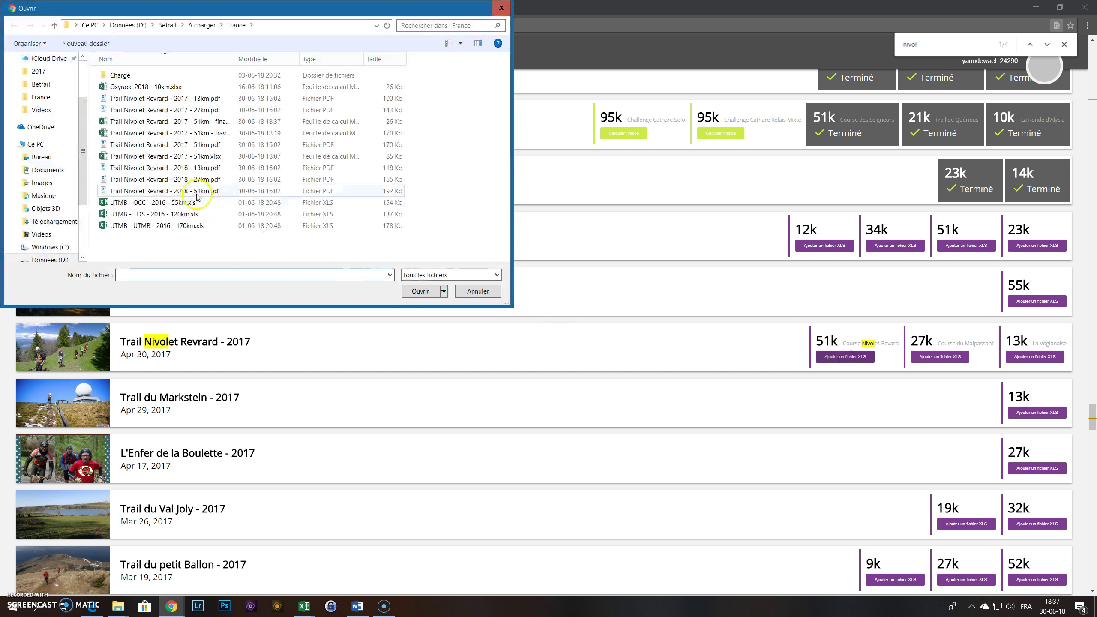
click(216, 123)
click(426, 289)
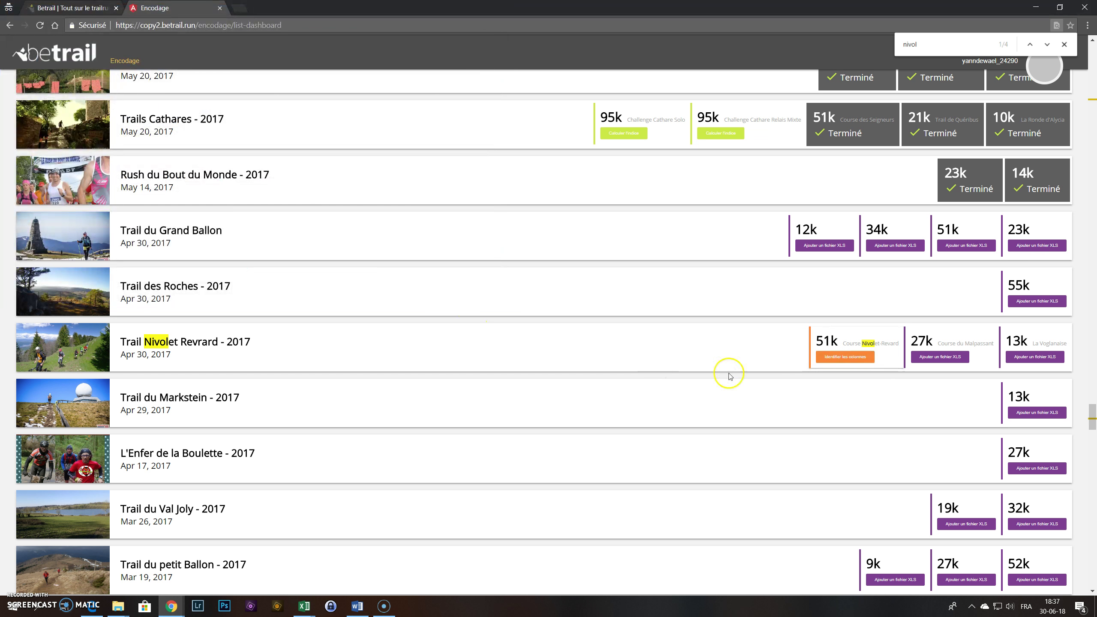
Step: Start identifying the columns of the uploaded 51k file and assign NOM PRENOM to the runner name column
click(863, 360)
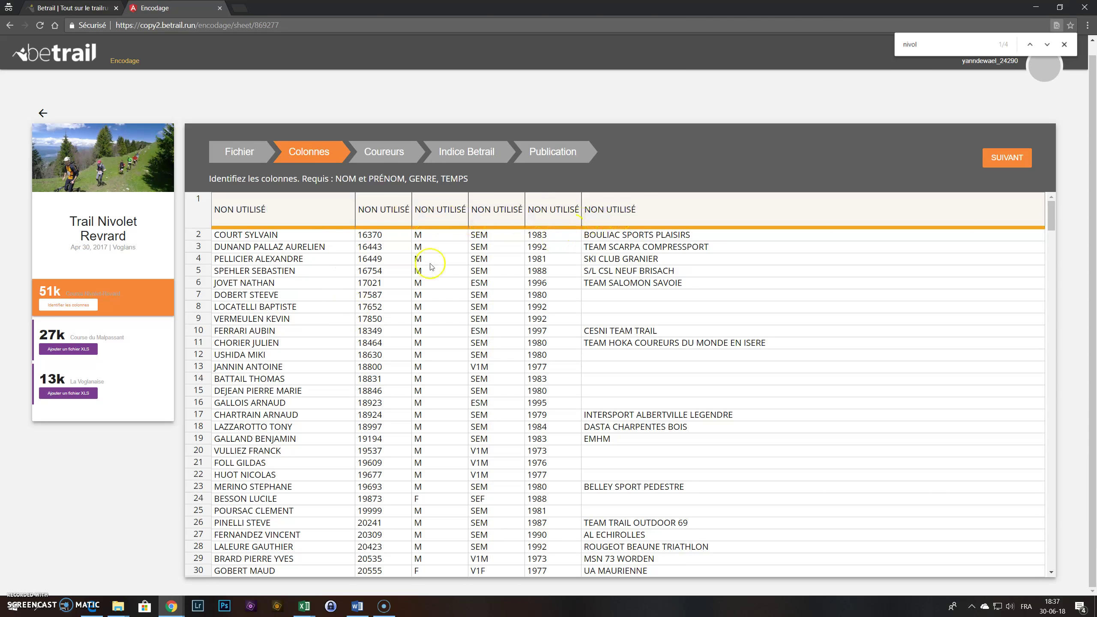
click(275, 214)
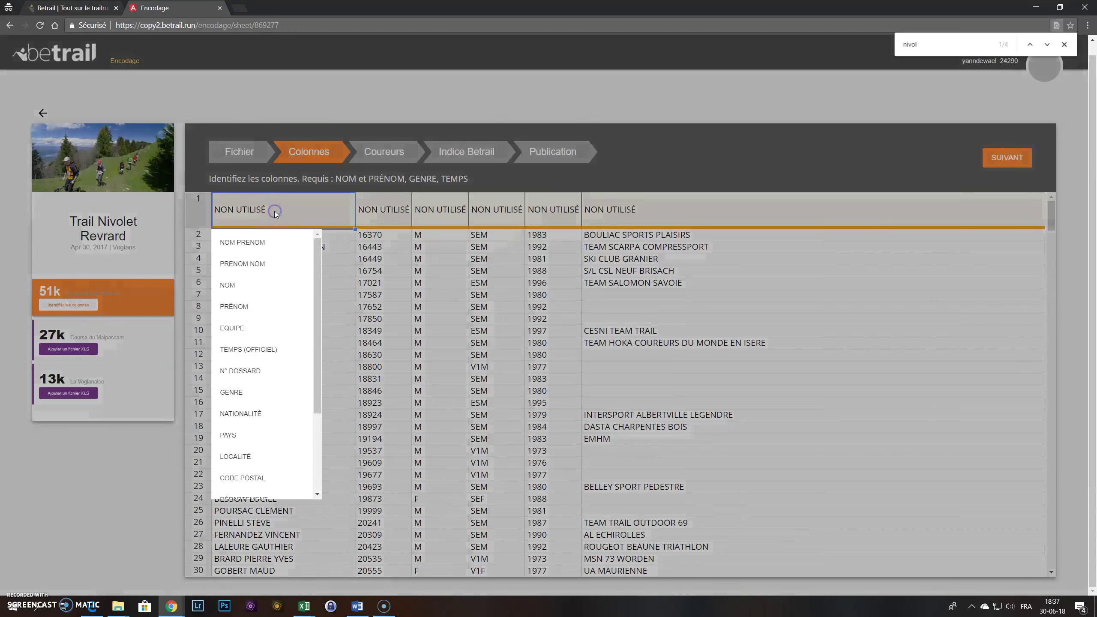
click(270, 244)
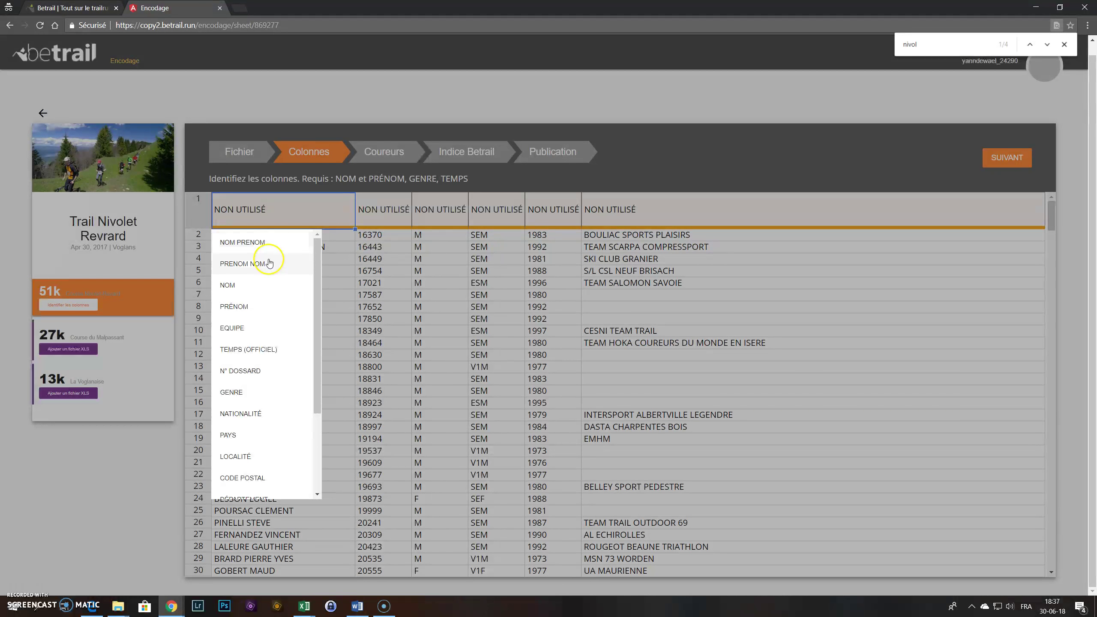
click(262, 300)
click(257, 246)
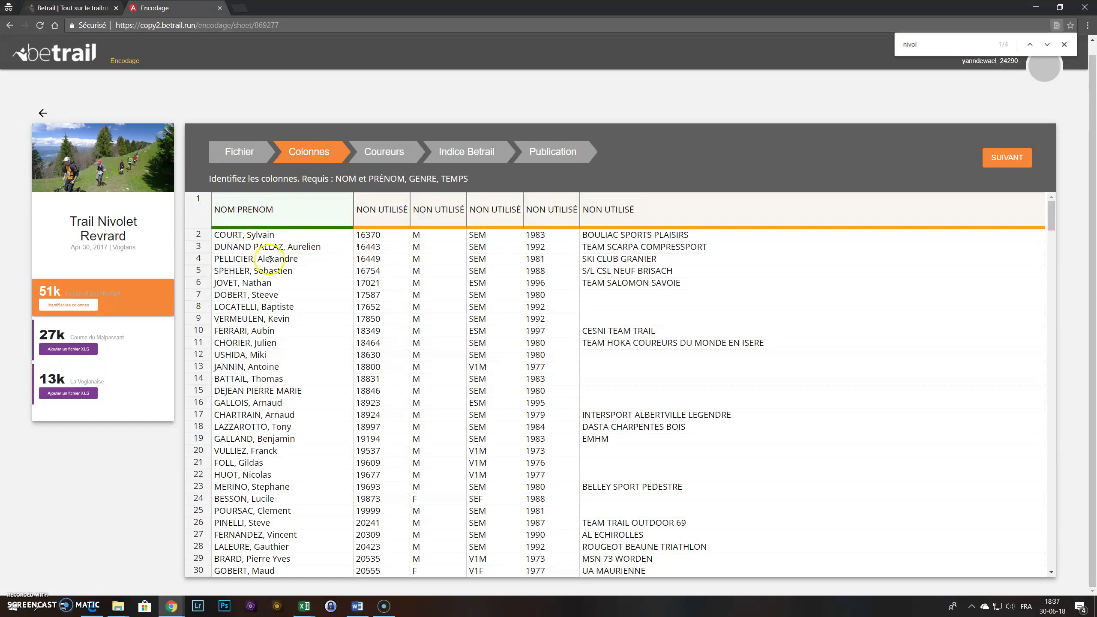
Step: Assign TEMPS (OFFICIEL) to the column of times in seconds and GENRE to the M/F column
click(381, 213)
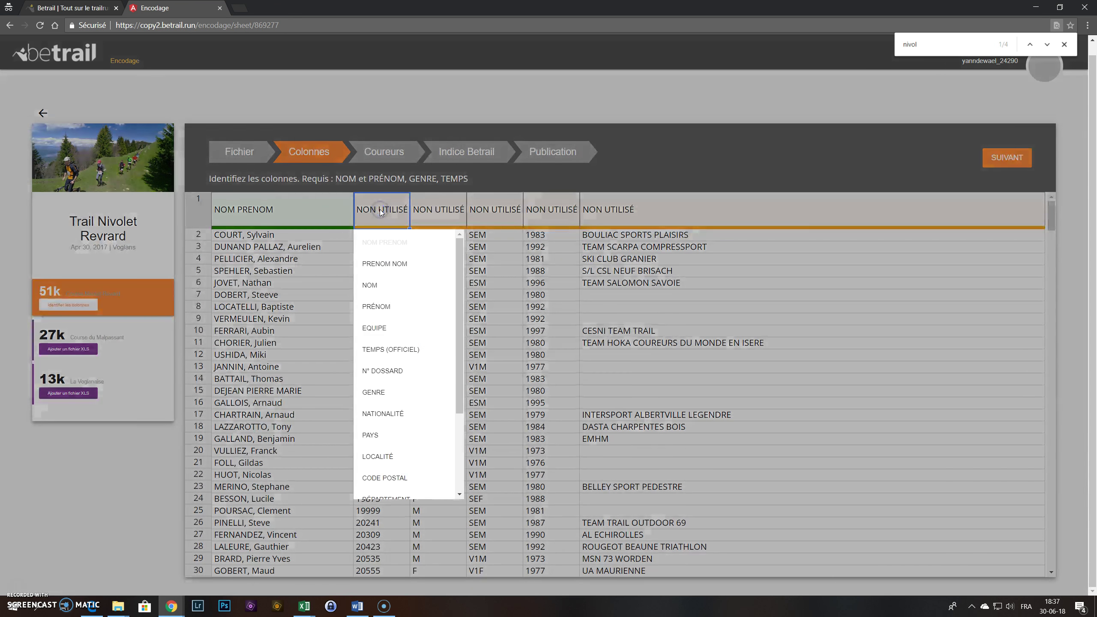
click(395, 350)
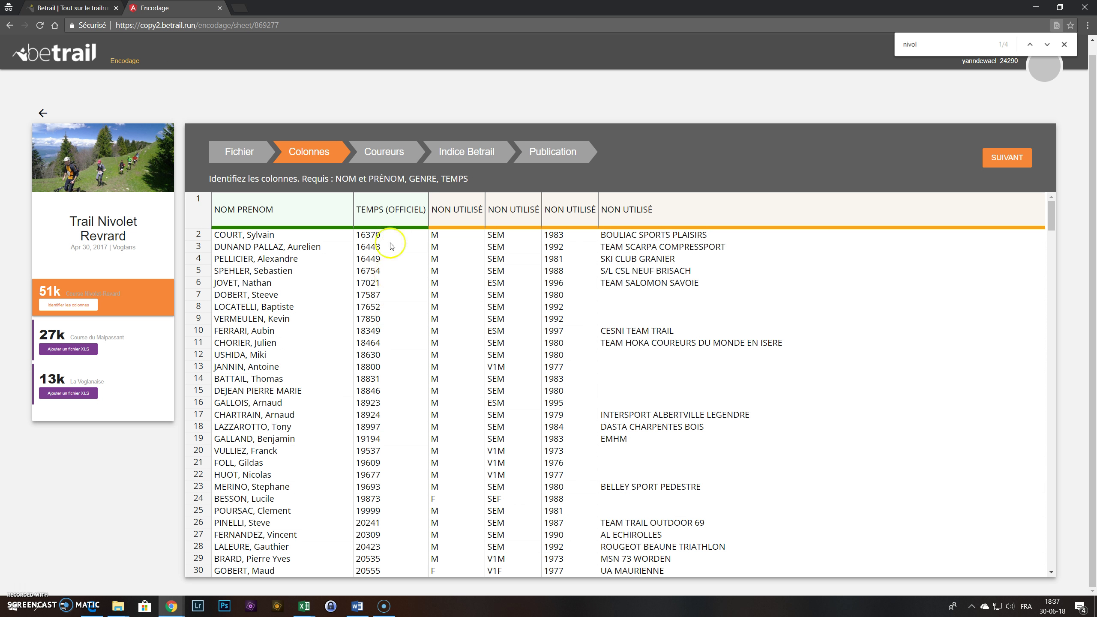
click(462, 219)
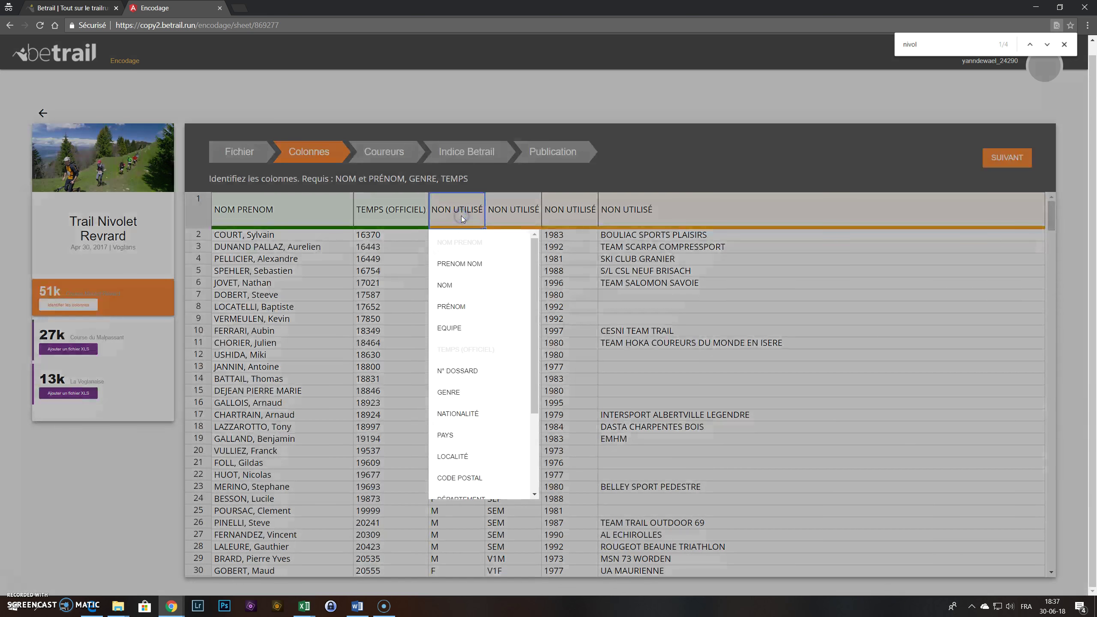
click(449, 392)
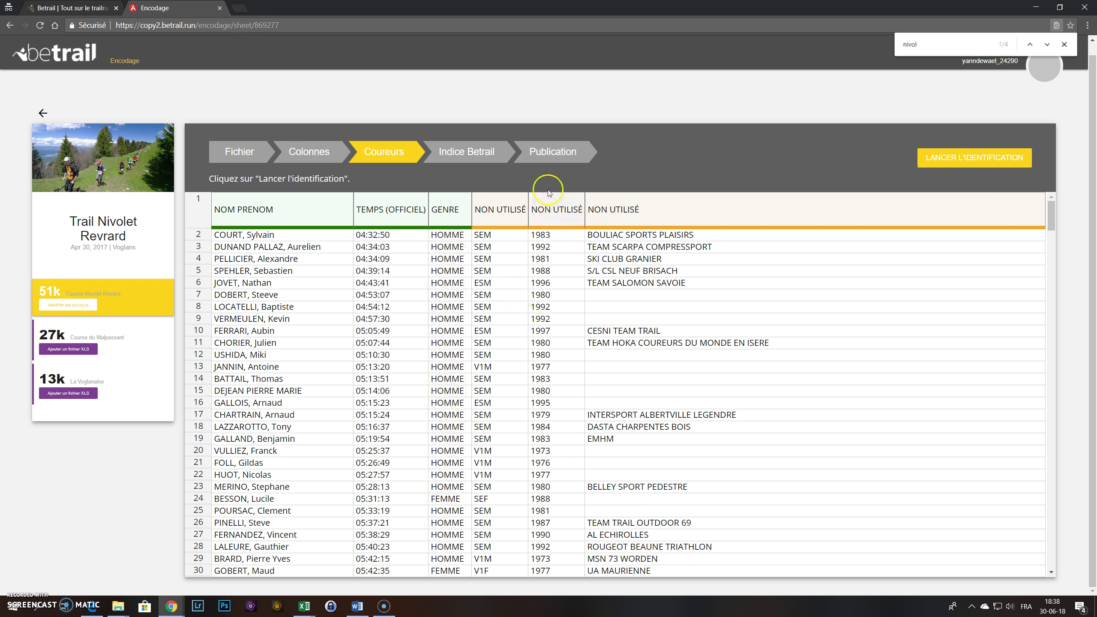
Step: Assign CATÉGORIE to the column holding codes such as SEM, ESM and V1M
click(495, 213)
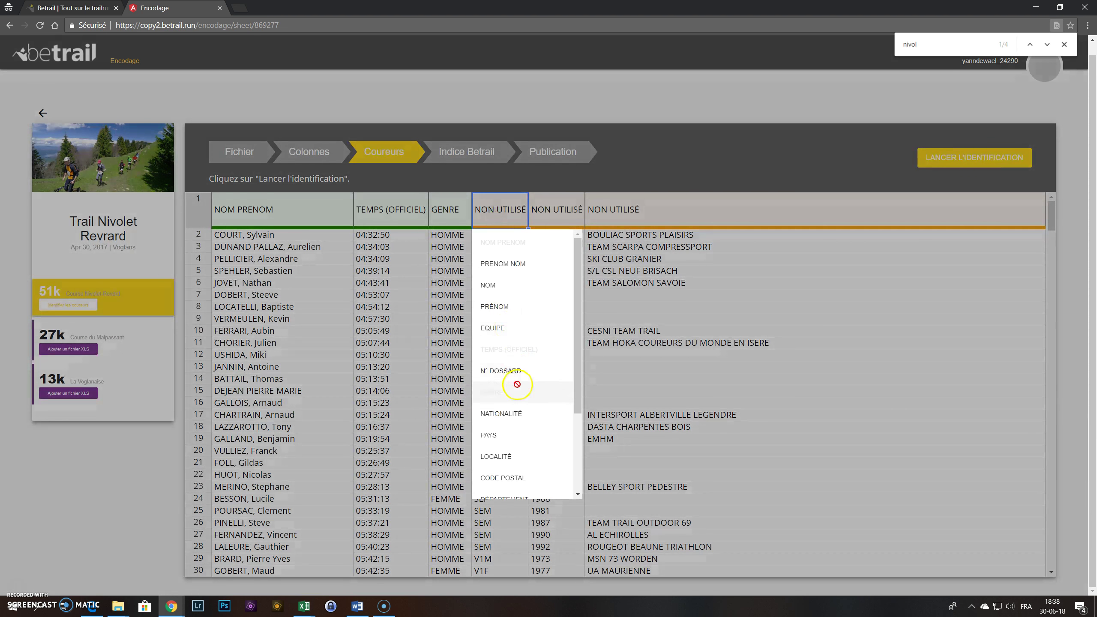
scroll(518, 389, down, 3)
click(514, 476)
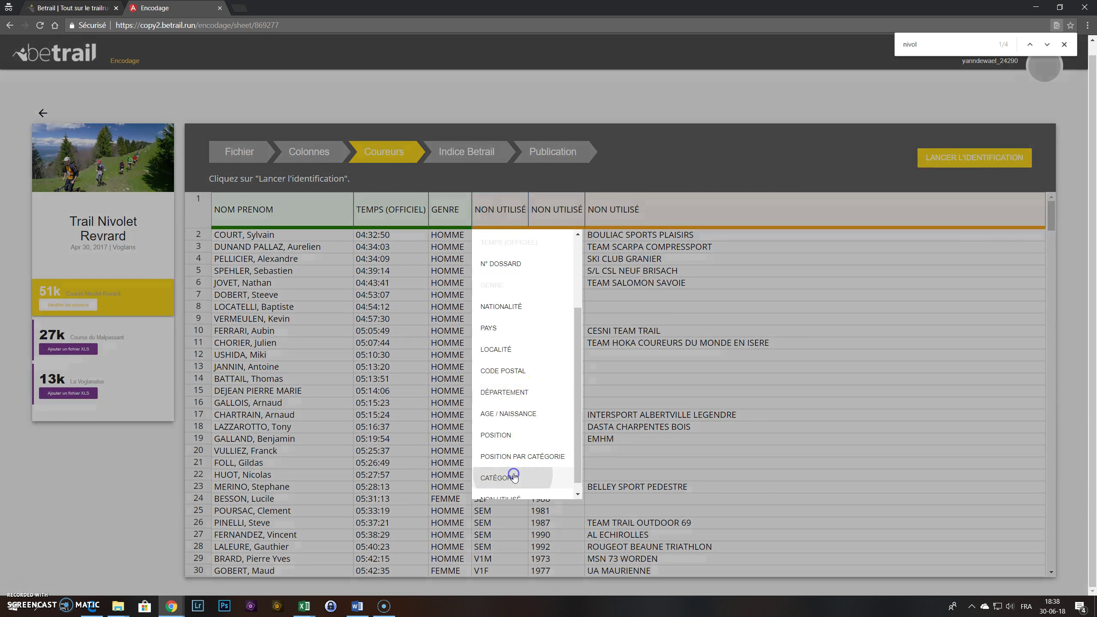
Step: Assign AGE / NAISSANCE to the column holding the runners' birth years
click(497, 213)
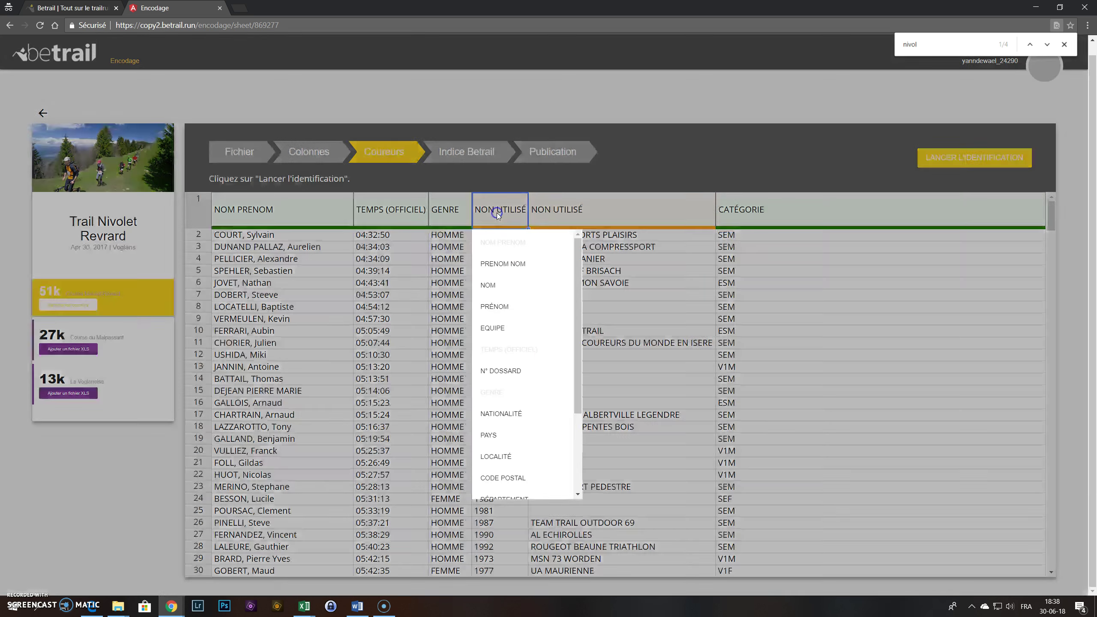
scroll(510, 402, down, 2)
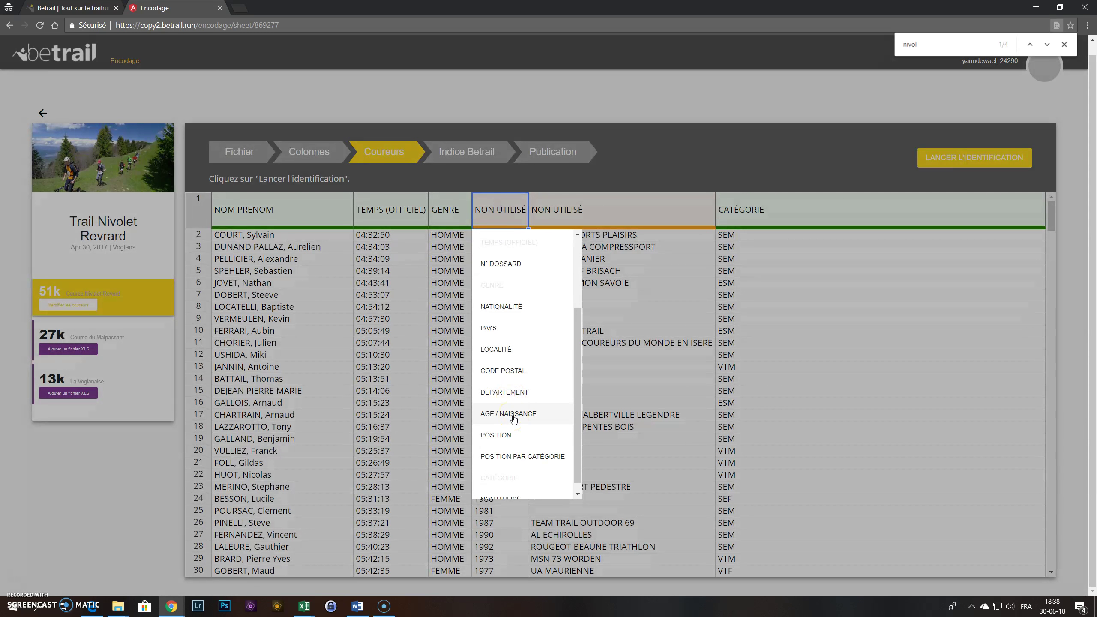
click(513, 415)
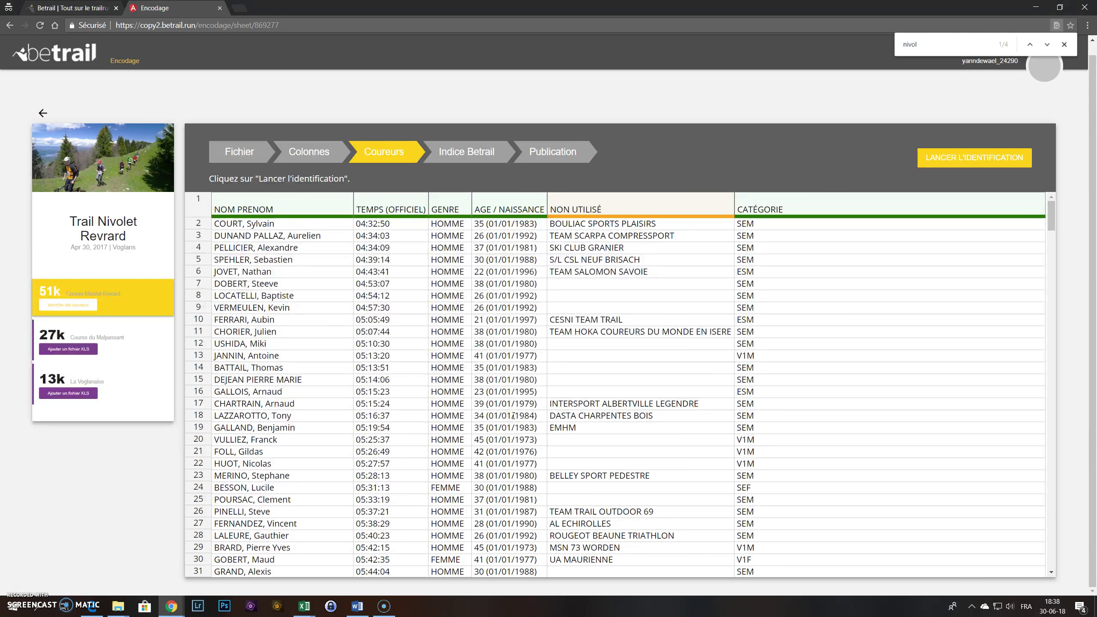
Step: Assign EQUIPE to the remaining unused column holding club and team names
click(586, 211)
scroll(597, 316, down, 3)
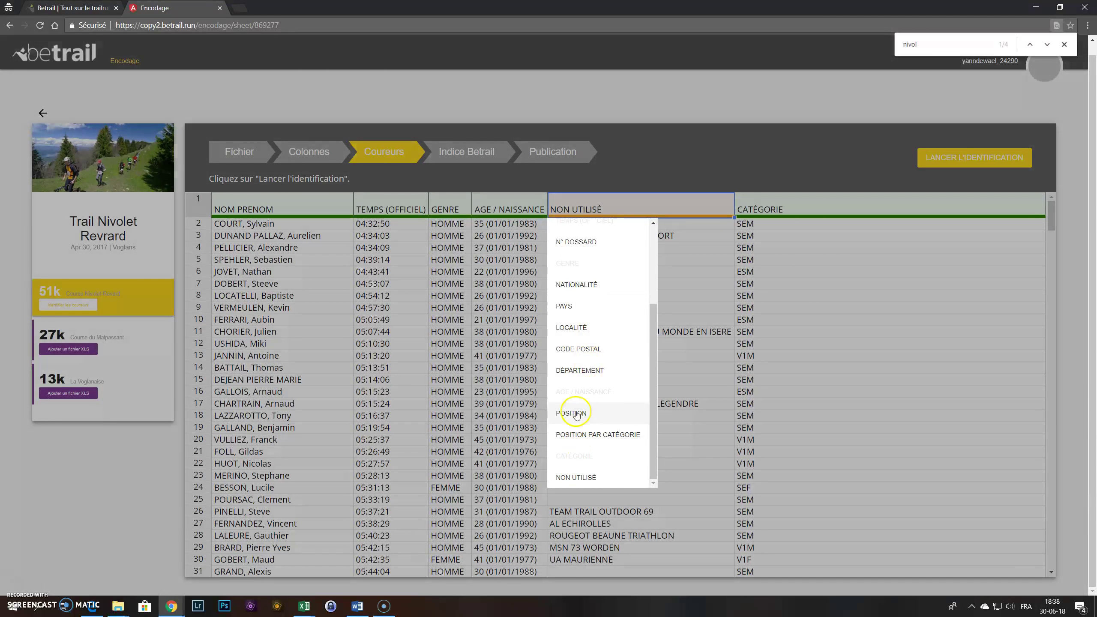
scroll(579, 307, up, 2)
click(579, 307)
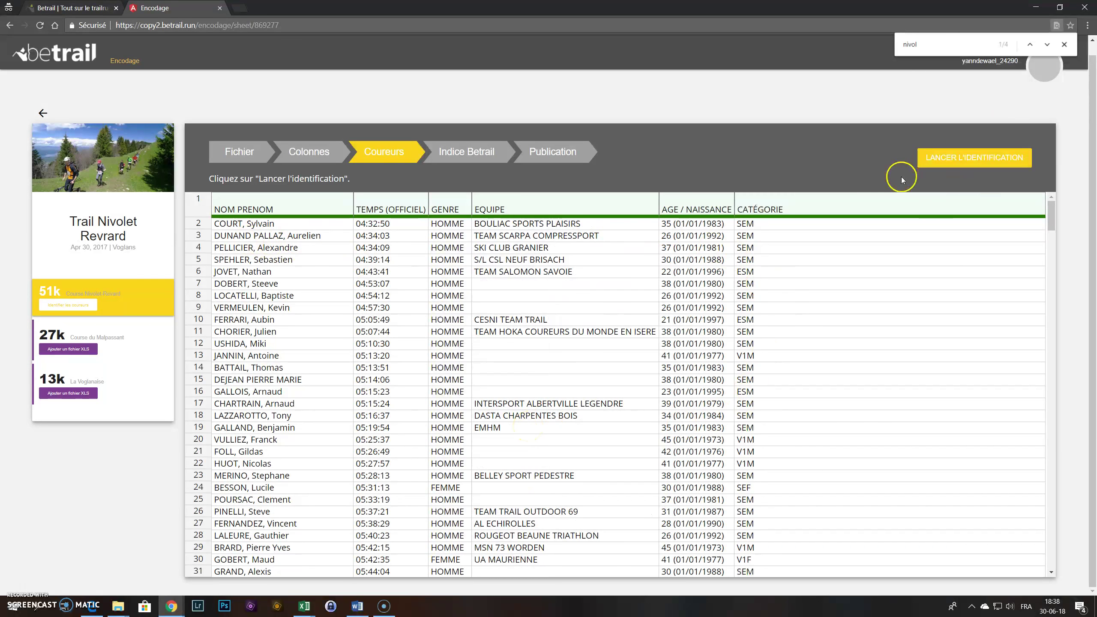
Step: Launch the runner identification for the 51k race and calculate its Betrail index
click(966, 161)
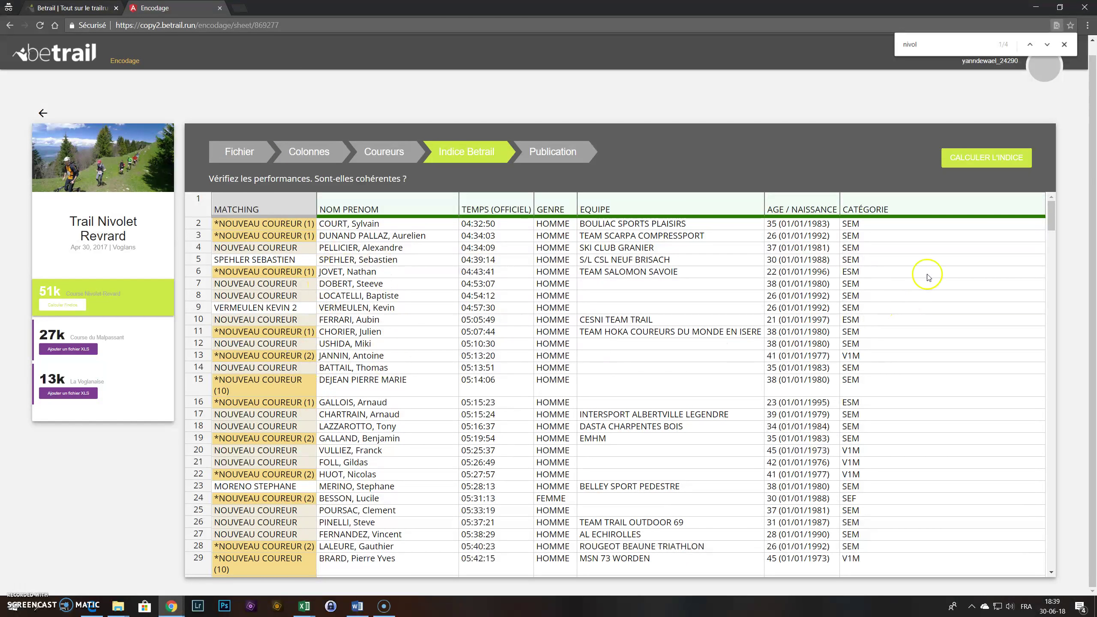
click(964, 161)
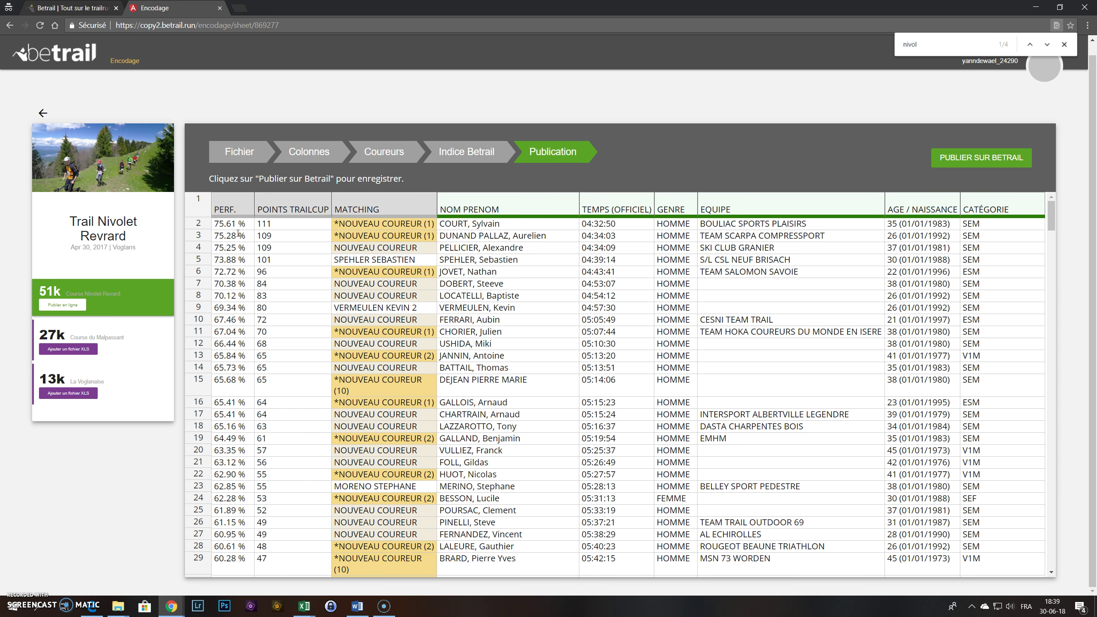
Step: Publish the 51k results on Betrail and return to the full list of races awaiting encoding
click(994, 158)
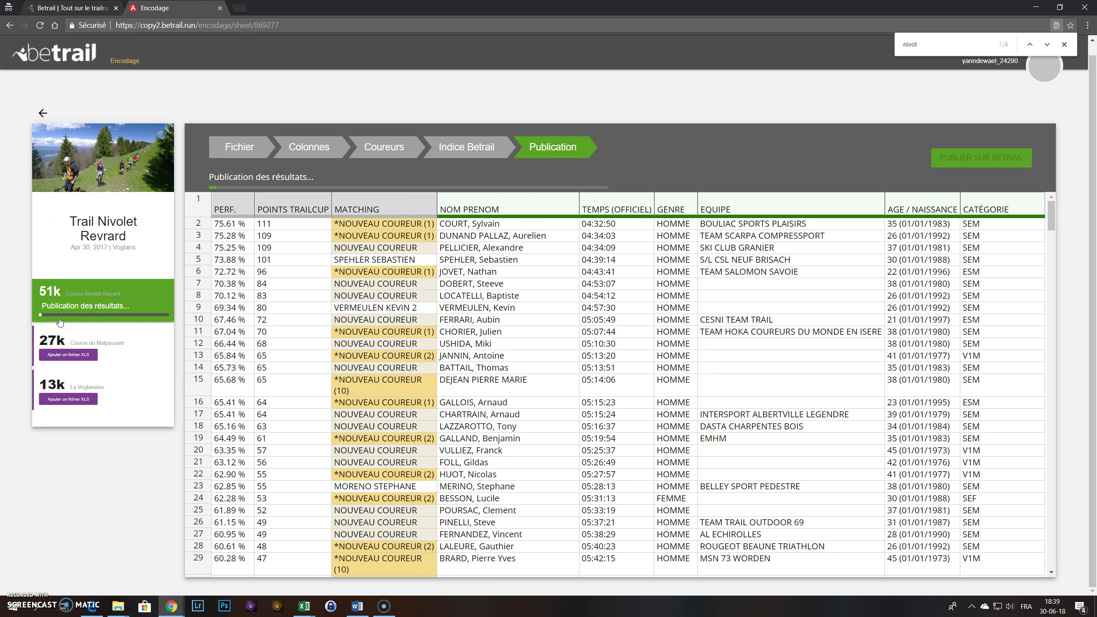
click(43, 115)
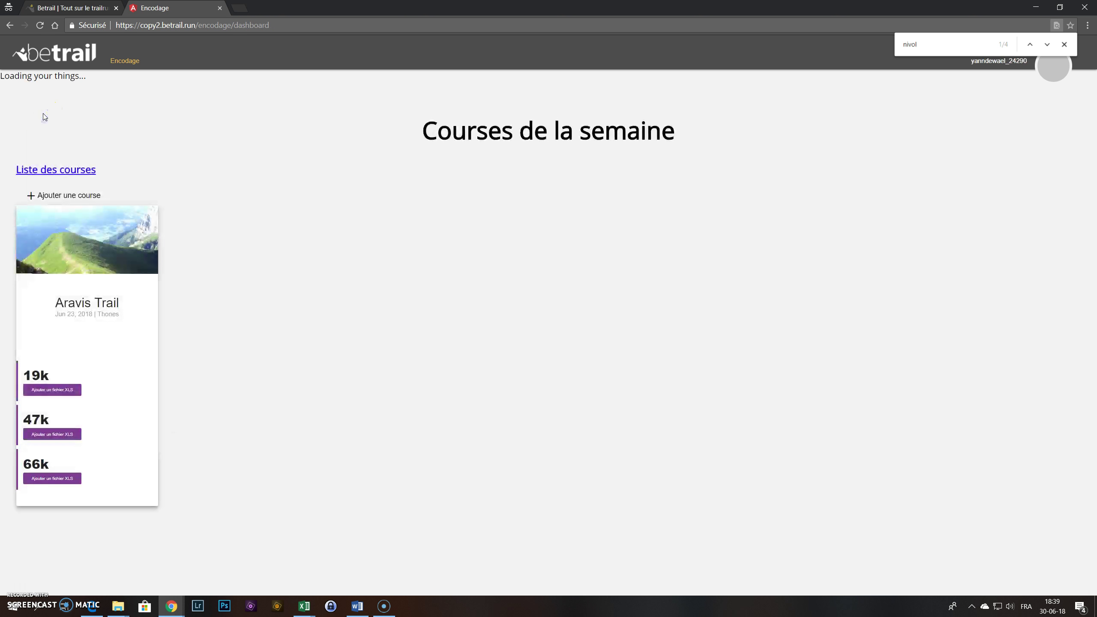
click(58, 171)
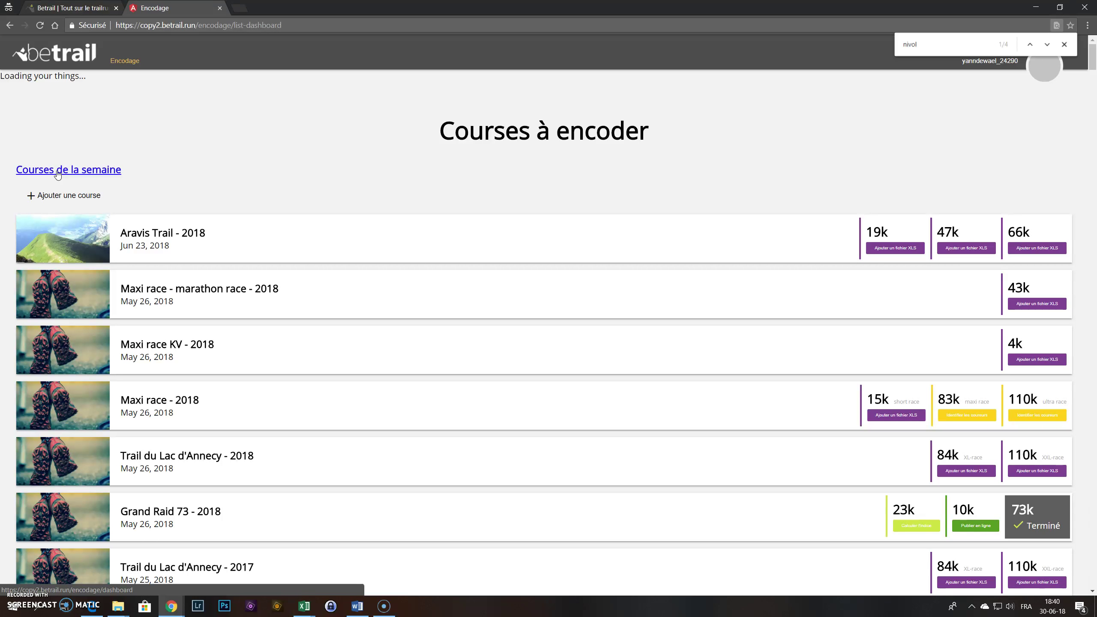
Step: Switch to the Betrail Slack workspace and open the v2_bugs channel to review its bug reports and feature requests
key(alt+Tab)
key(alt+Tab)
key(alt+Tab)
key(alt+Tab)
key(alt+Tab)
key(alt+Tab)
key(alt+Tab)
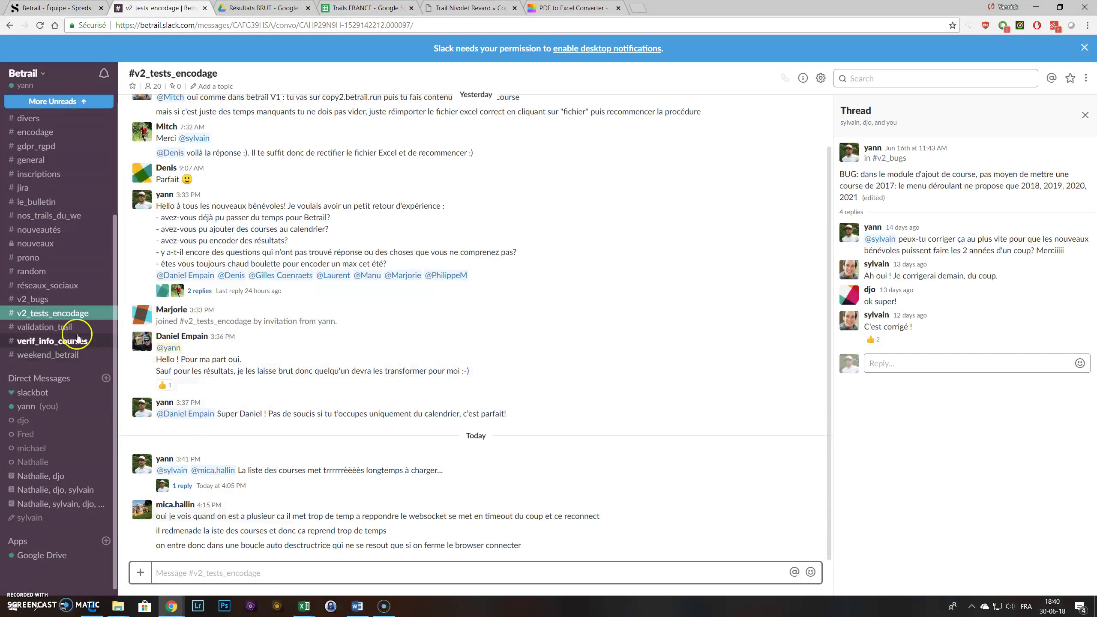
click(47, 299)
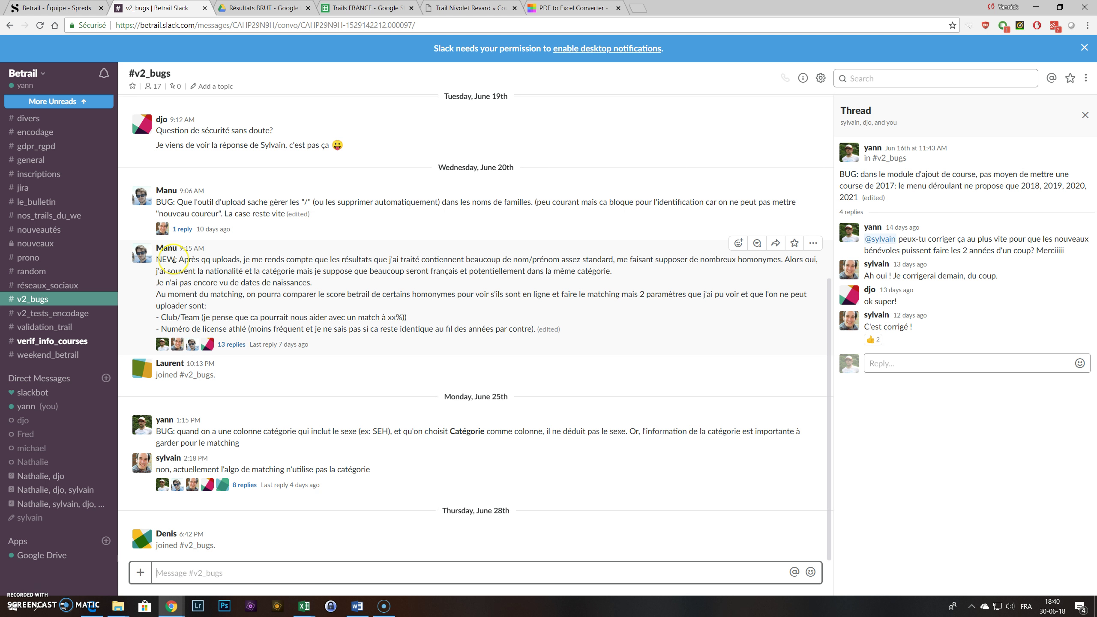
click(322, 408)
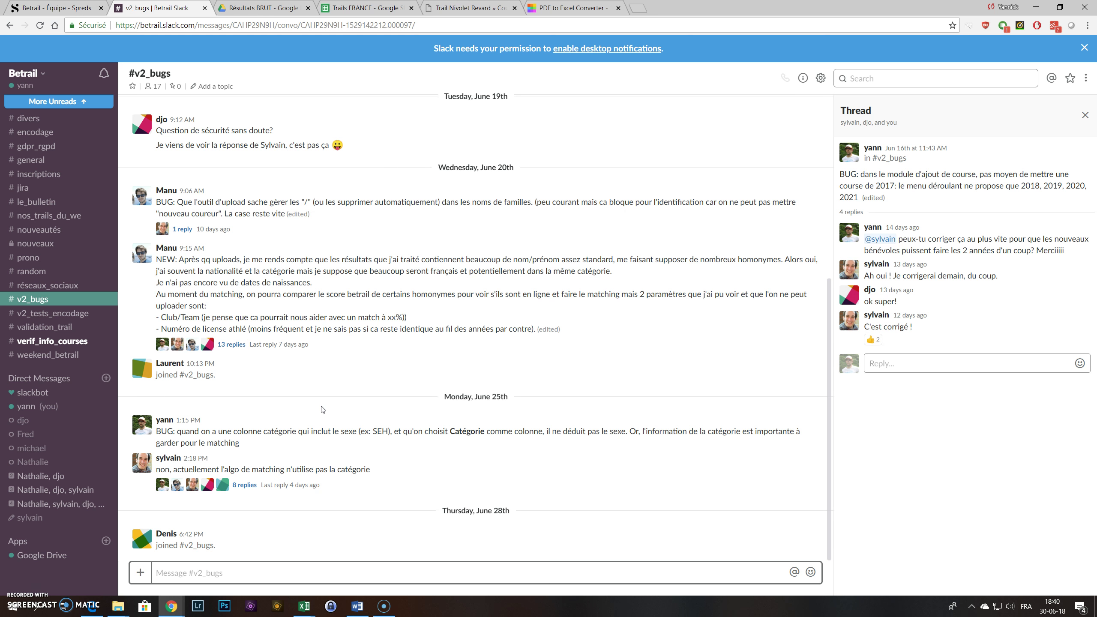
Step: Switch to Google Drive, go to the Encodage folder and open FORMULES.pdf to review the Excel encoding formulas
click(277, 8)
click(219, 82)
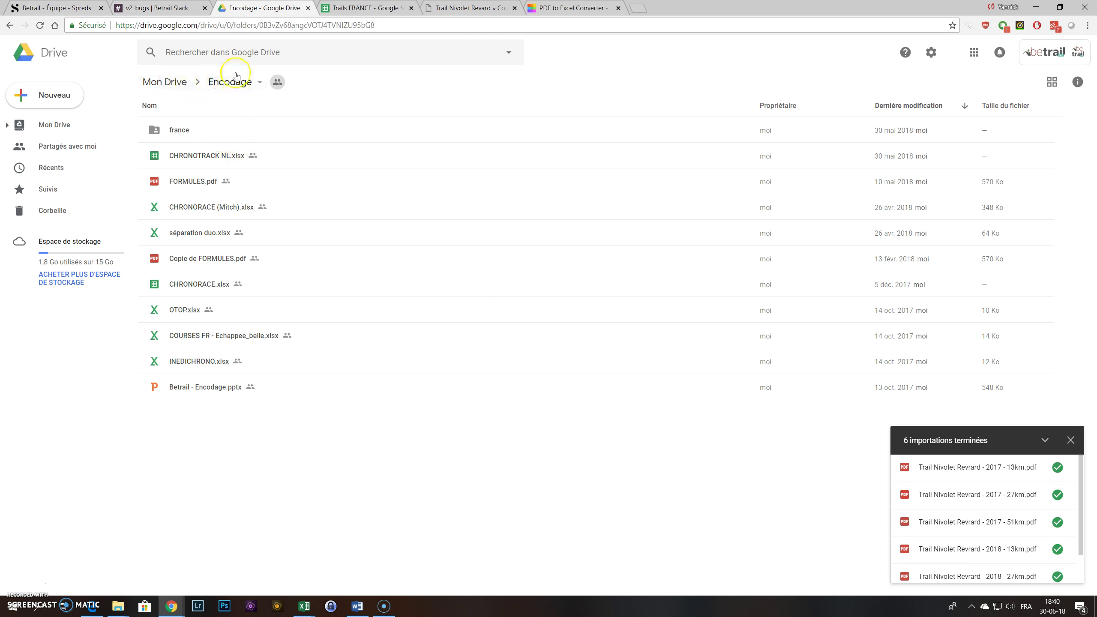
click(190, 183)
double_click(190, 182)
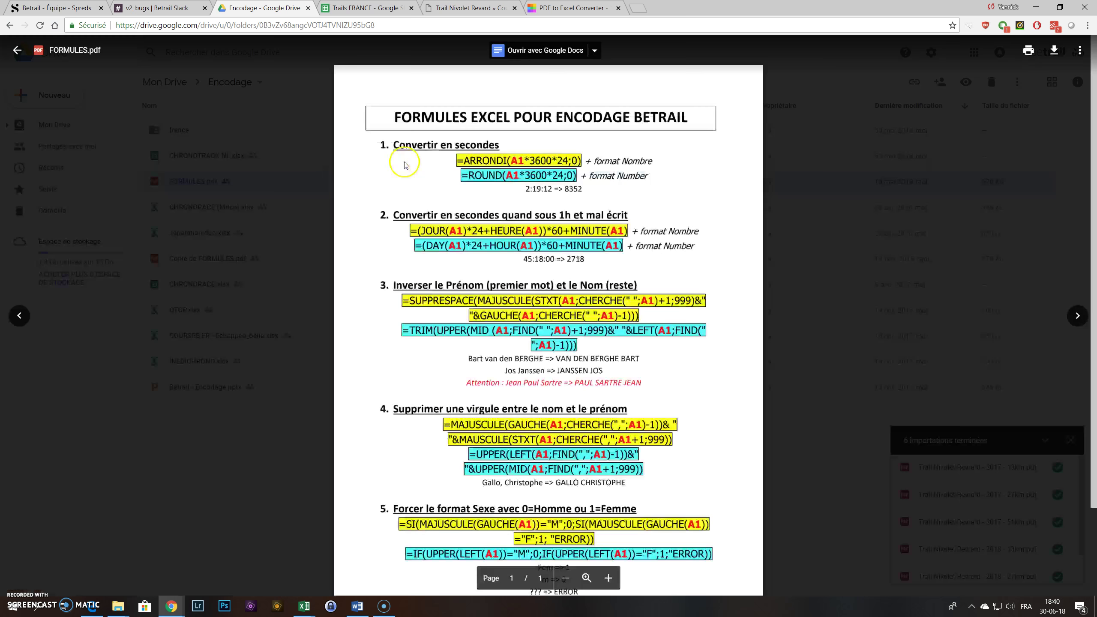
scroll(544, 387, down, 3)
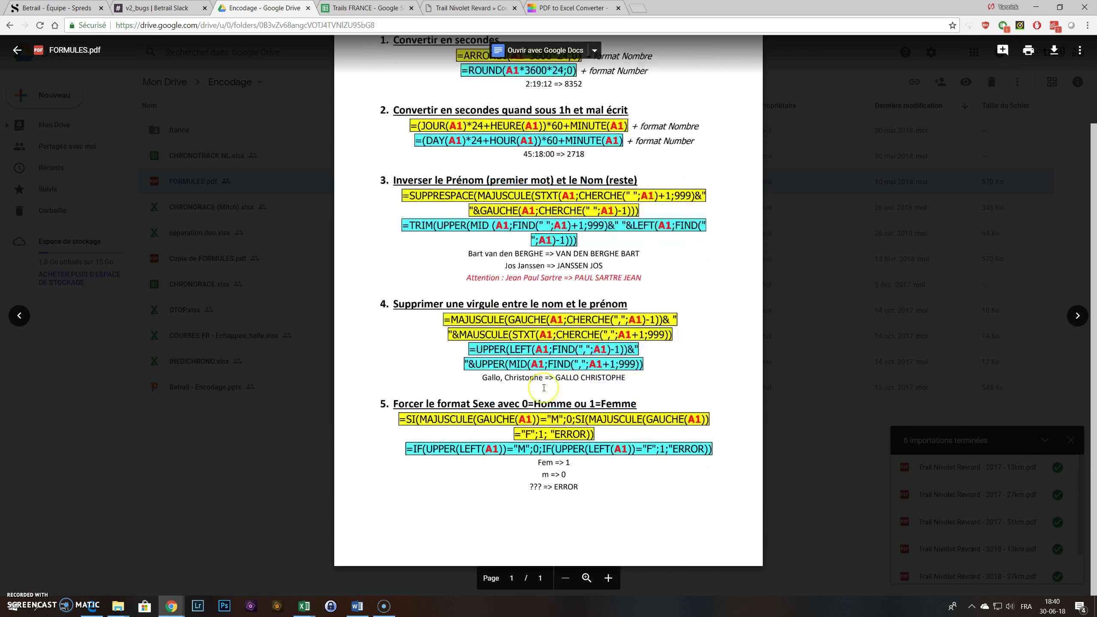
scroll(544, 388, up, 2)
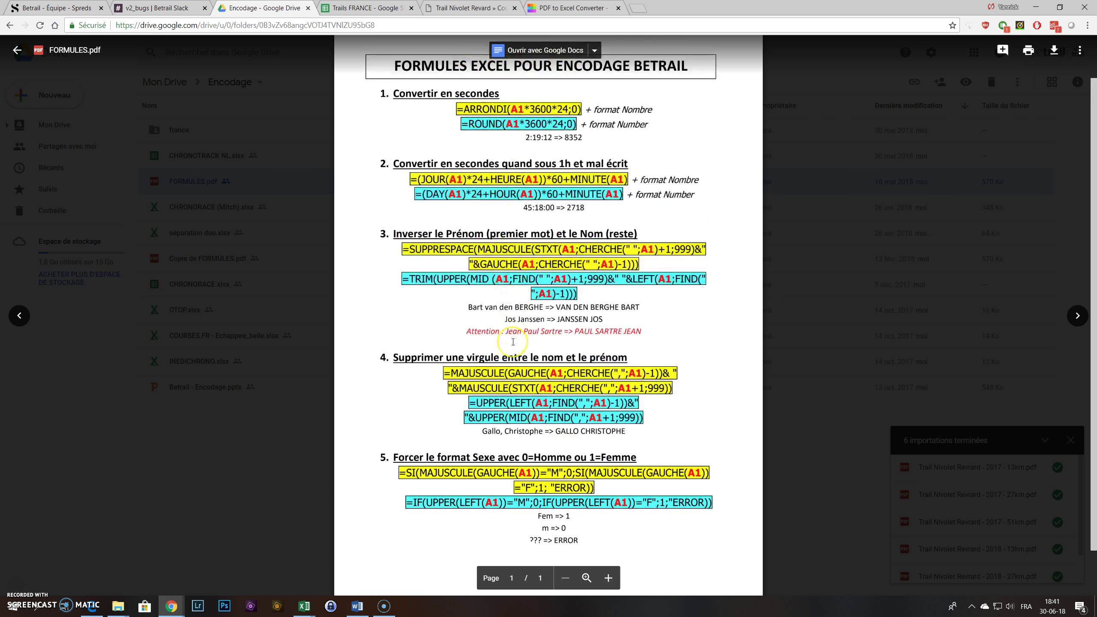